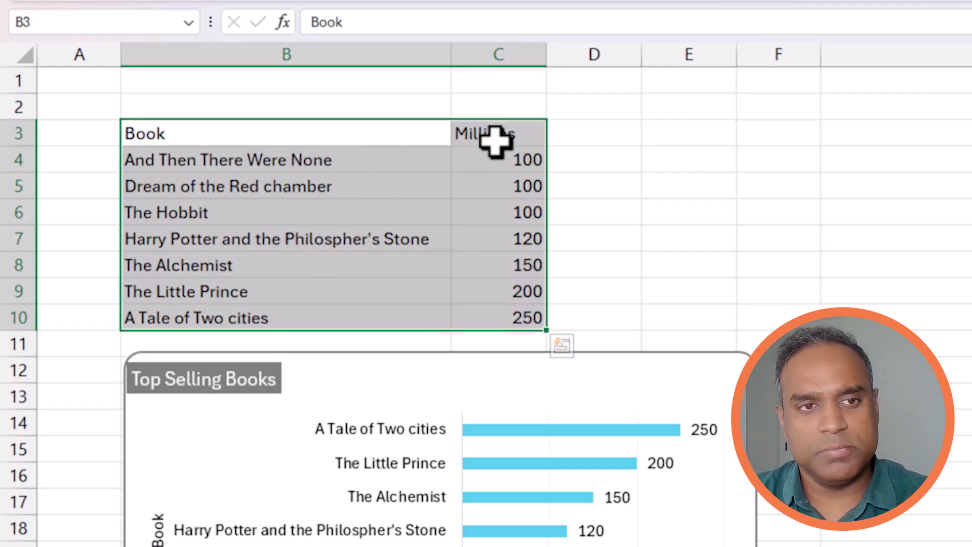
Step: Insert a 2-D clustered bar chart from the book sales table B3:C10 and place it beside the data
click(505, 168)
drag(509, 161, 508, 315)
drag(369, 131, 482, 310)
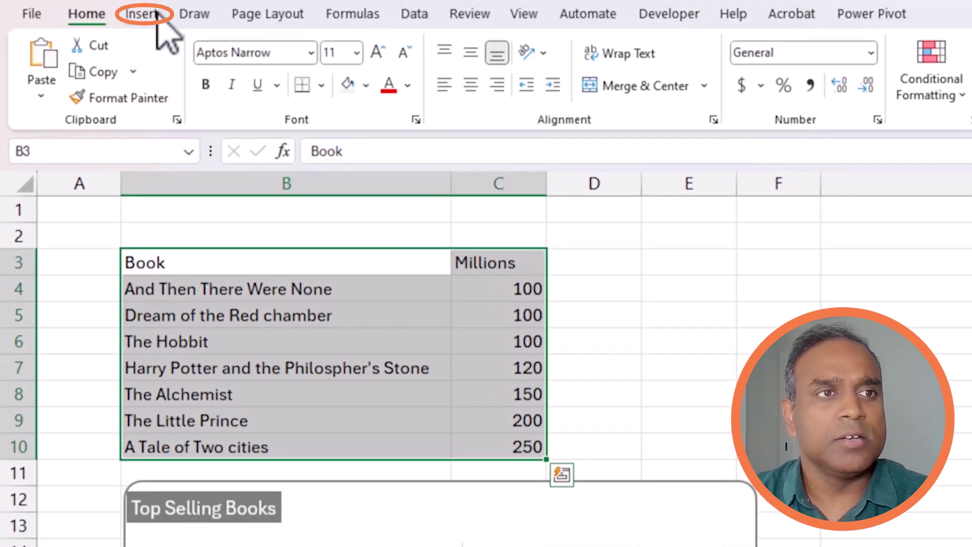
click(141, 2)
click(609, 34)
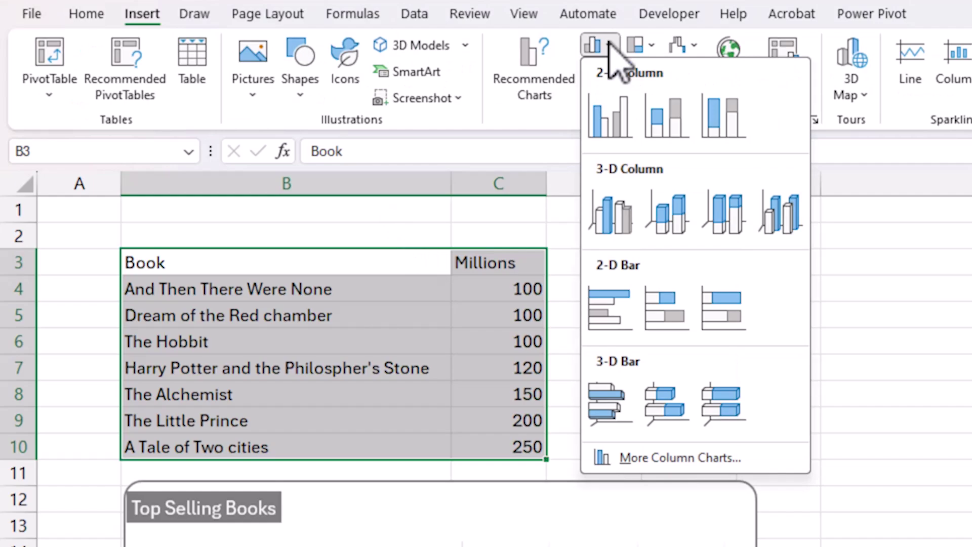
click(631, 314)
drag(554, 251, 709, 150)
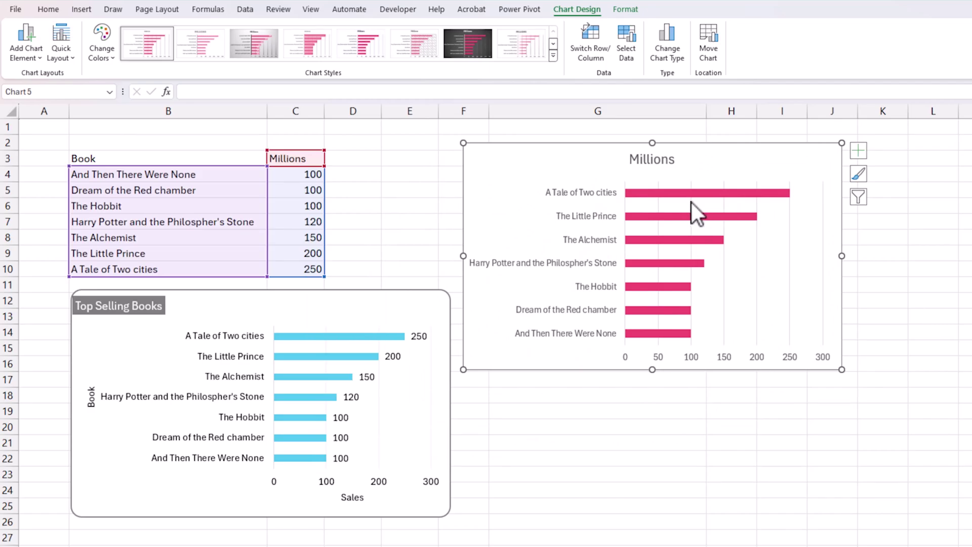
Step: Give the bars of the new chart a solid light blue fill
right_click(683, 197)
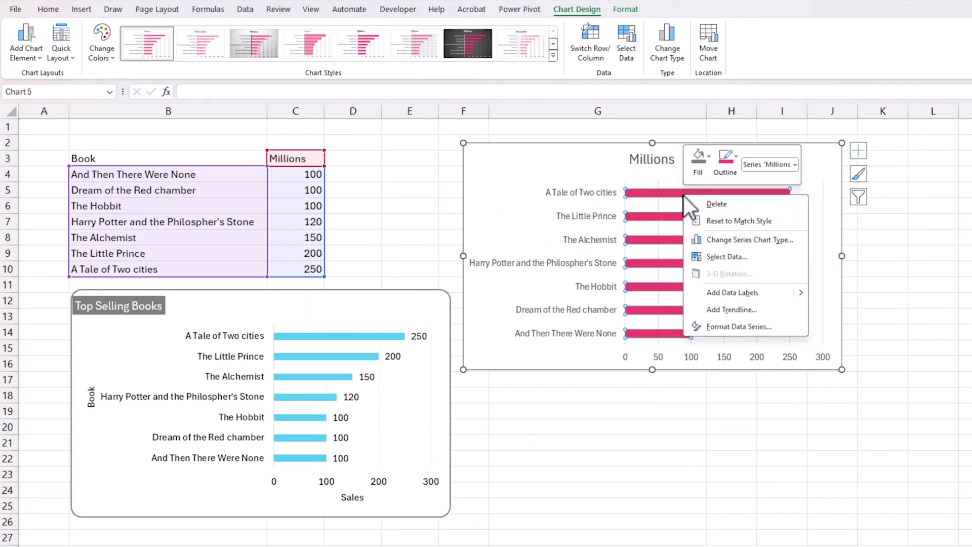
click(734, 327)
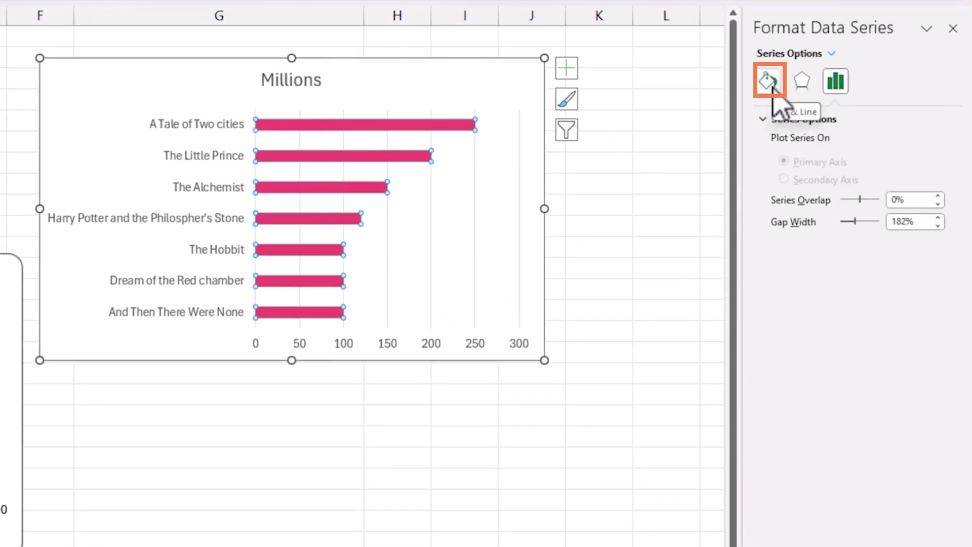
click(774, 90)
click(777, 121)
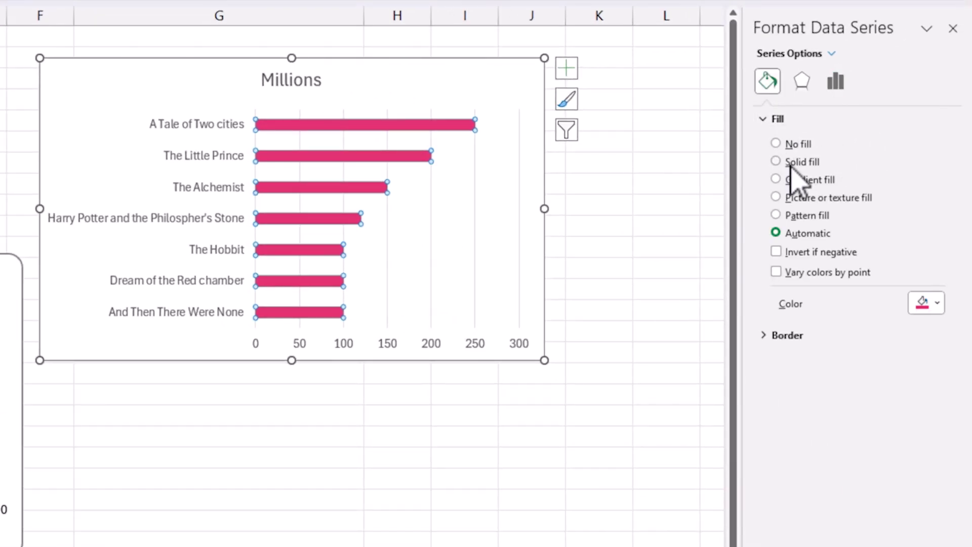
click(794, 163)
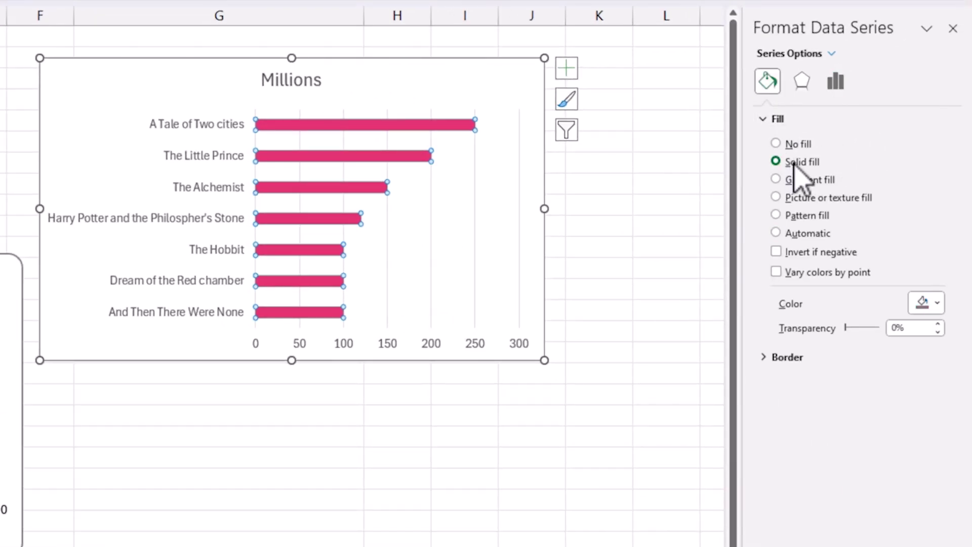
click(933, 304)
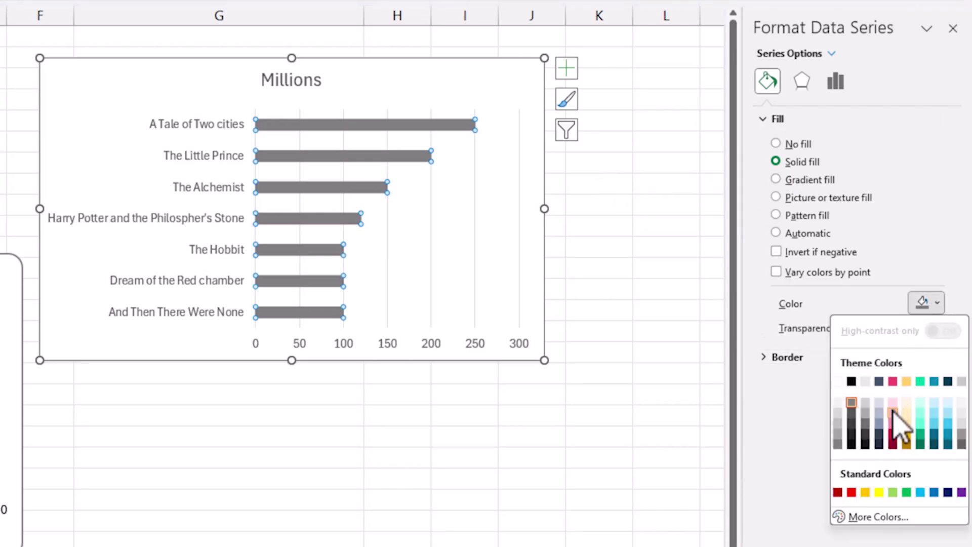
click(935, 424)
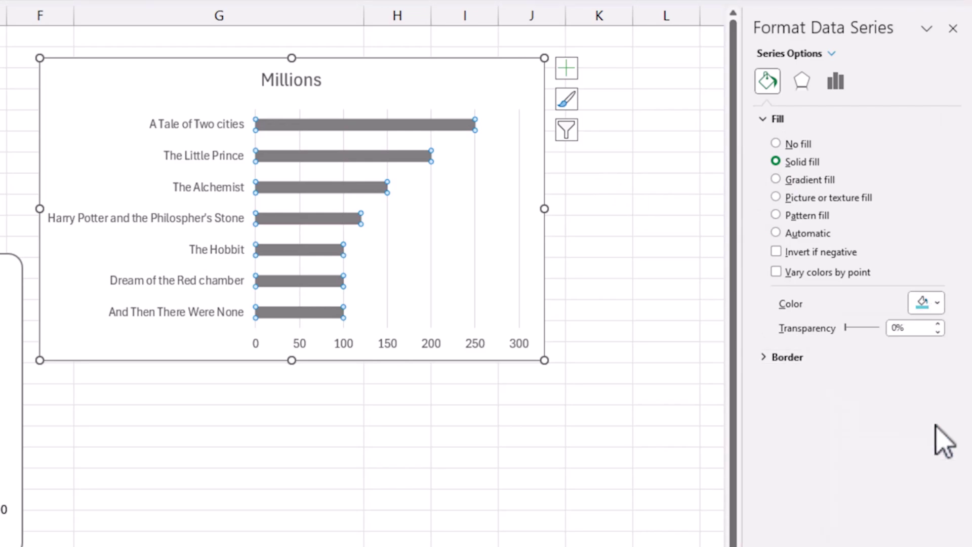
drag(465, 71, 474, 66)
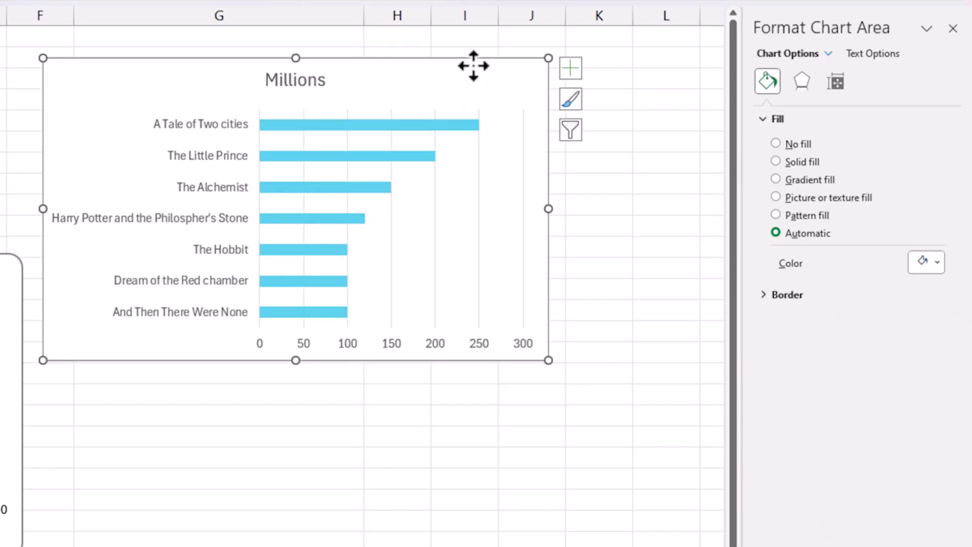
Step: Turn the chart title off and back on
click(578, 72)
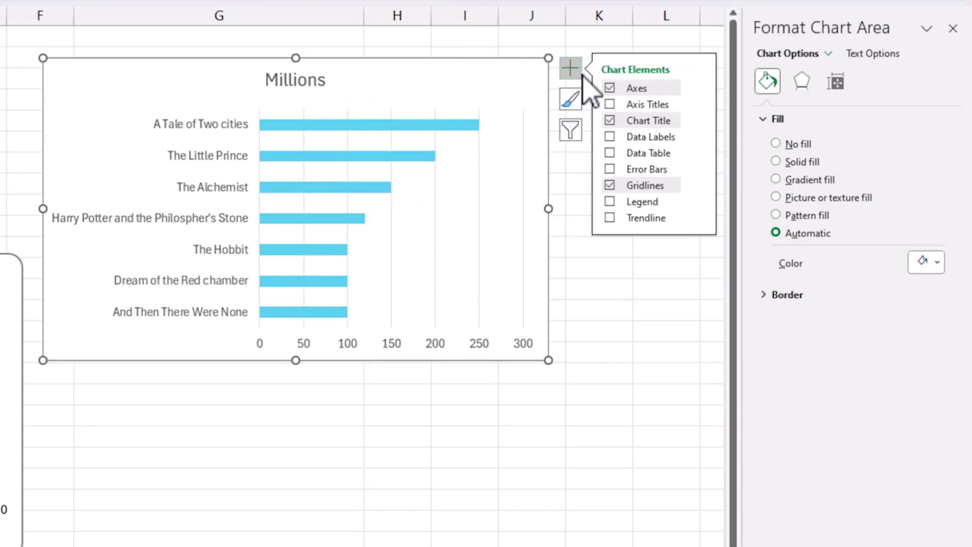
click(610, 121)
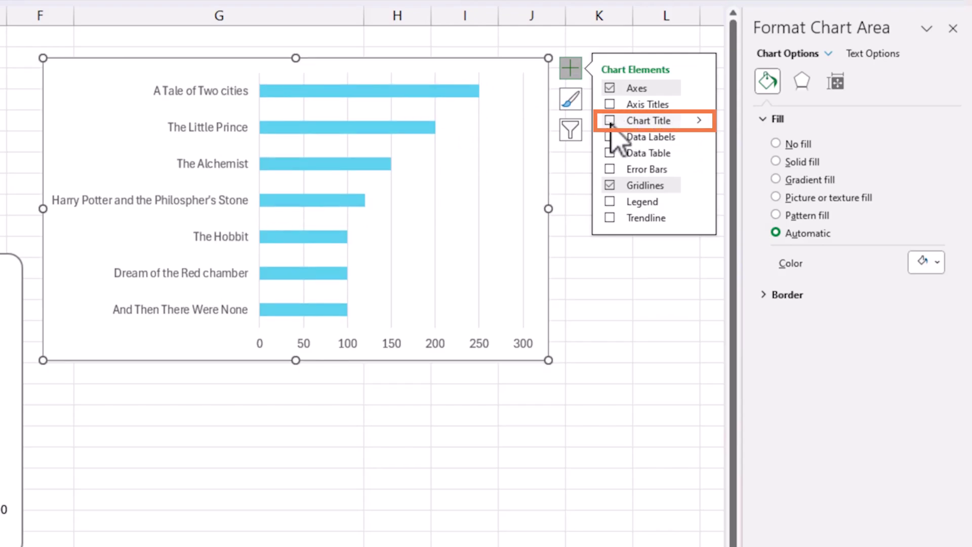
click(610, 122)
Step: Change the chart title to "Sales by book"
click(308, 81)
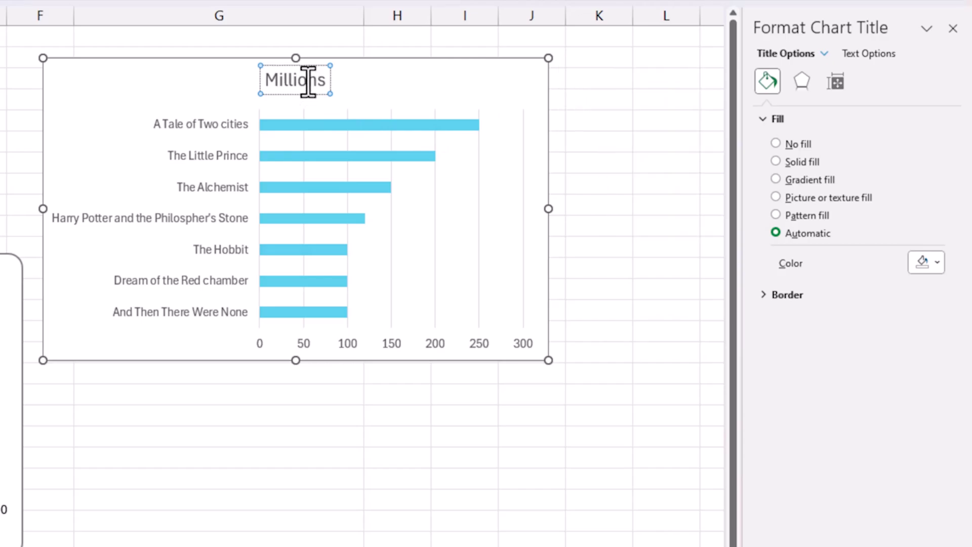
double_click(308, 81)
text(Sales by book)
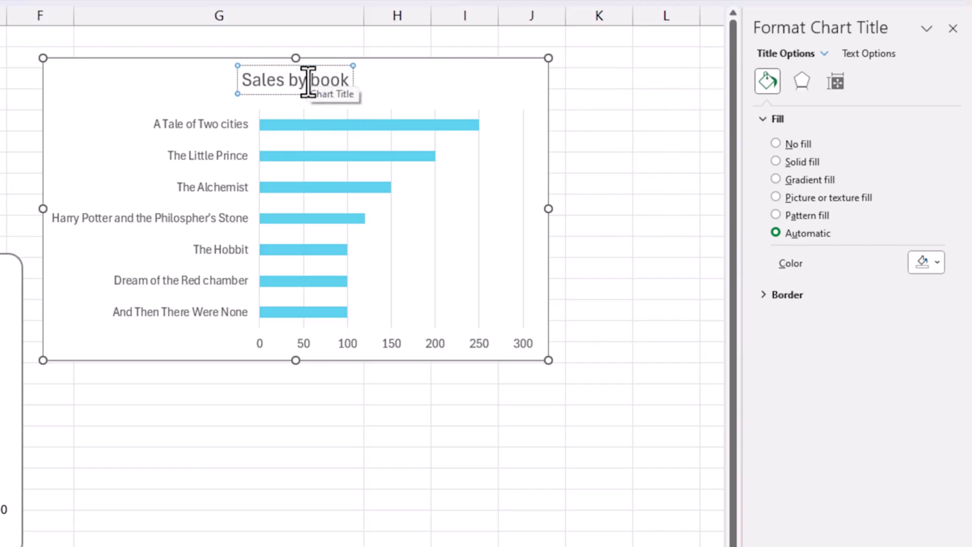
Step: Format the chart title with white text on a dark grey fill and move it to the chart's upper-left corner
triple_click(308, 81)
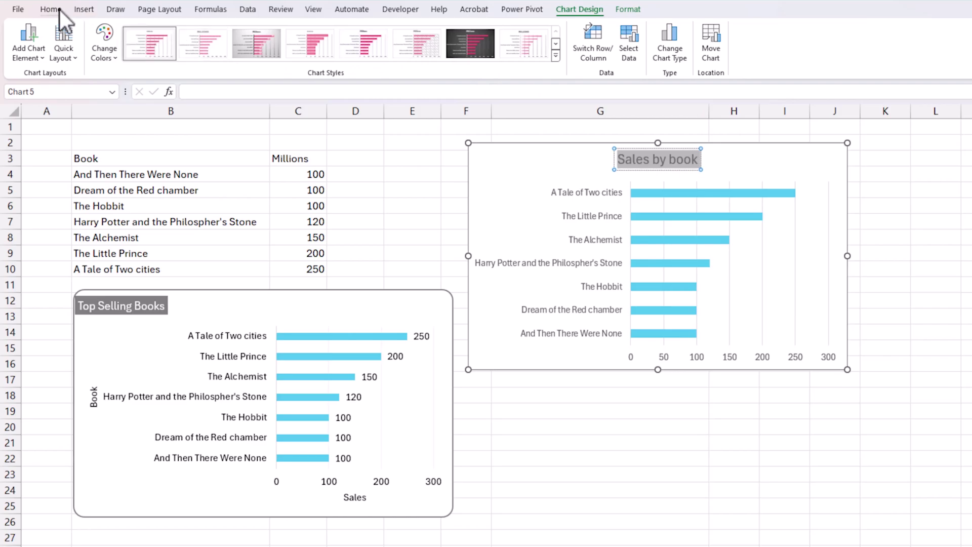
click(50, 9)
click(101, 62)
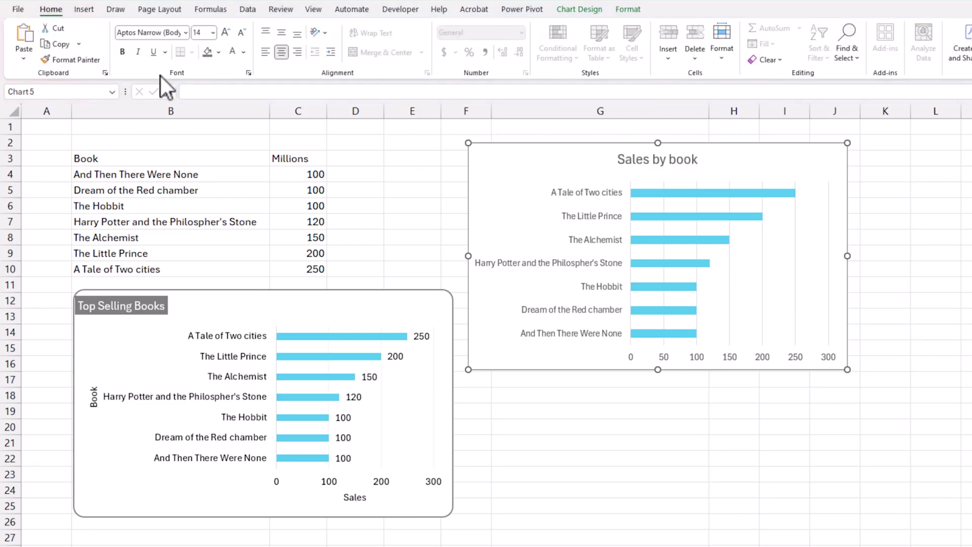
click(208, 52)
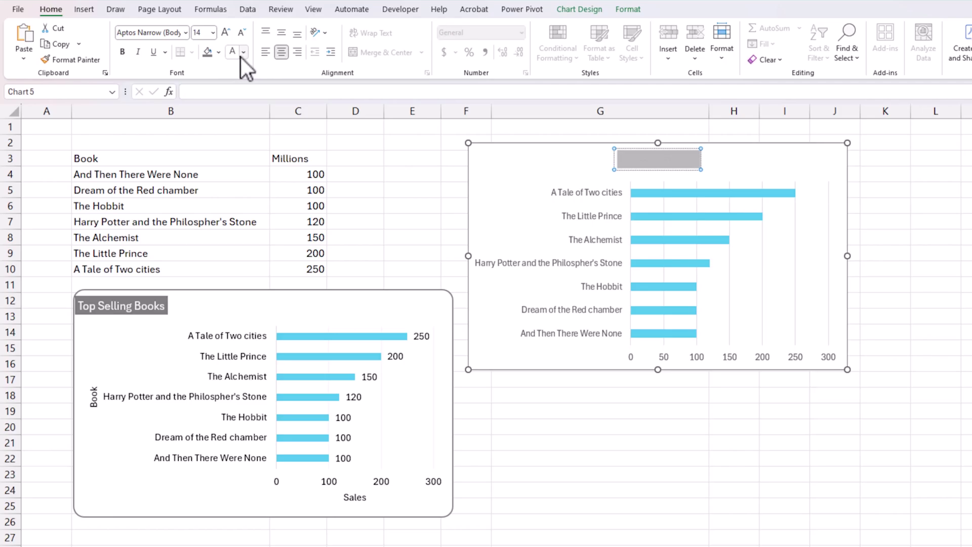
click(659, 161)
key(ctrl+a)
click(208, 51)
double_click(657, 169)
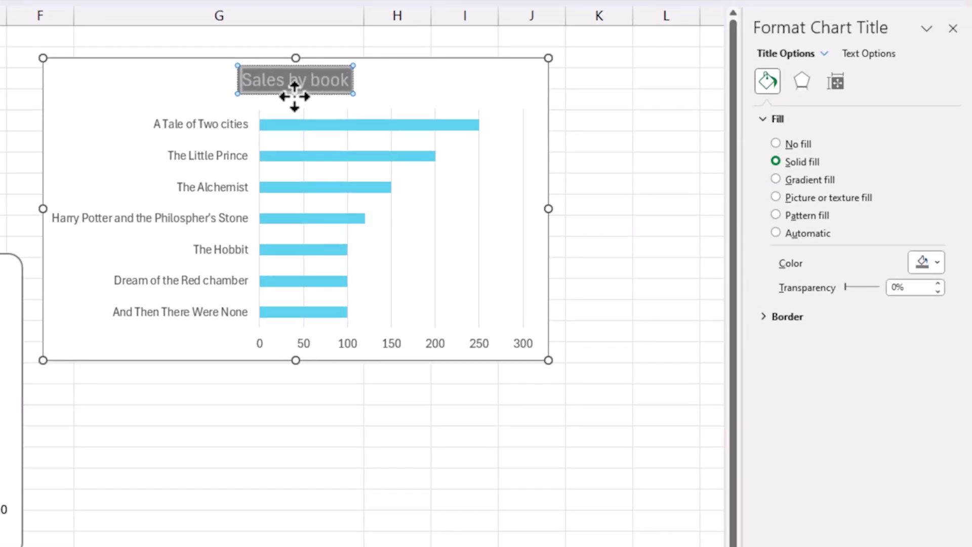
drag(295, 95, 97, 98)
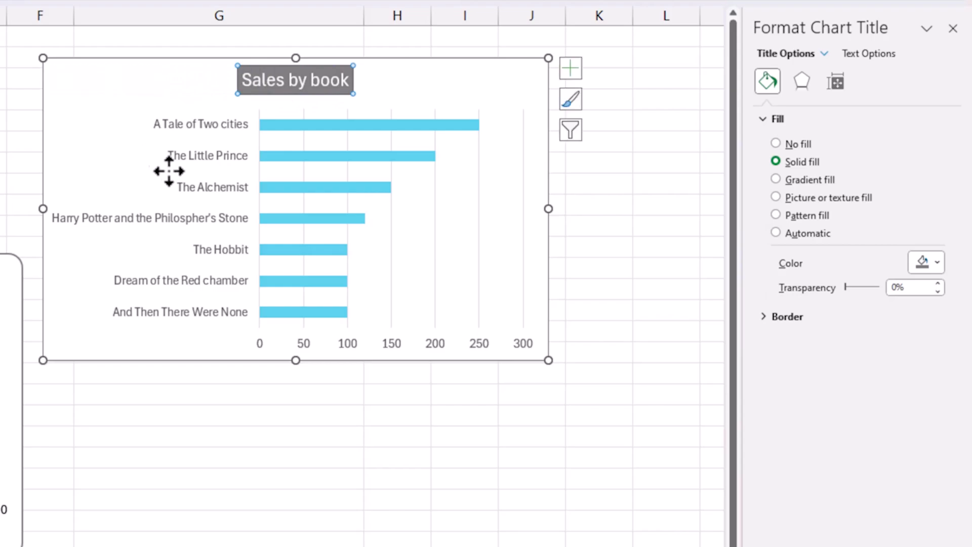
click(646, 202)
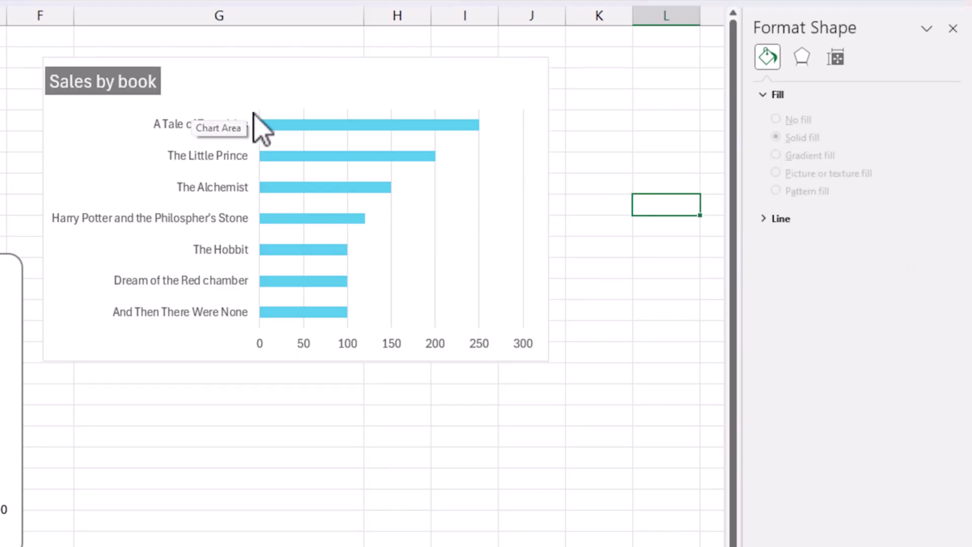
Step: Format the chart's vertical major gridlines as solid lines in a light grey colour
click(393, 227)
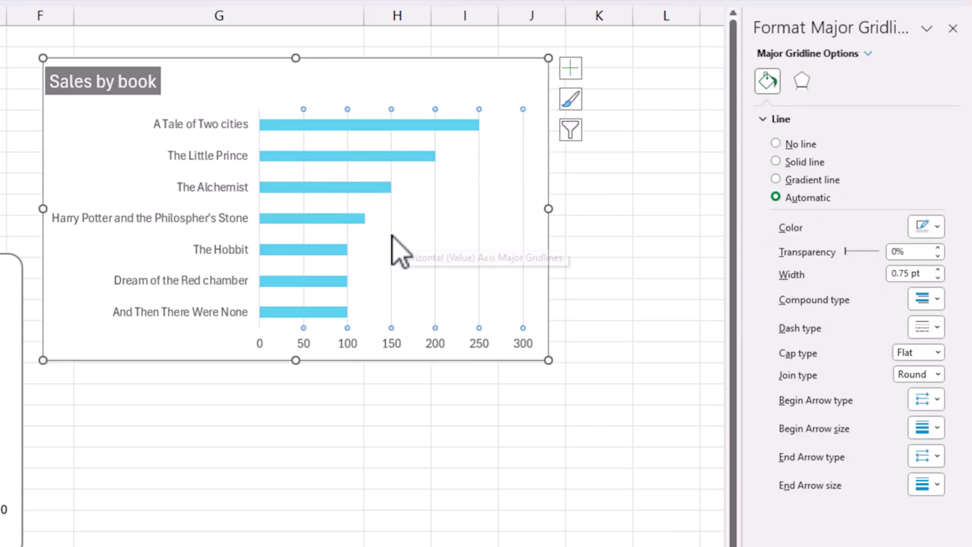
right_click(393, 240)
click(492, 360)
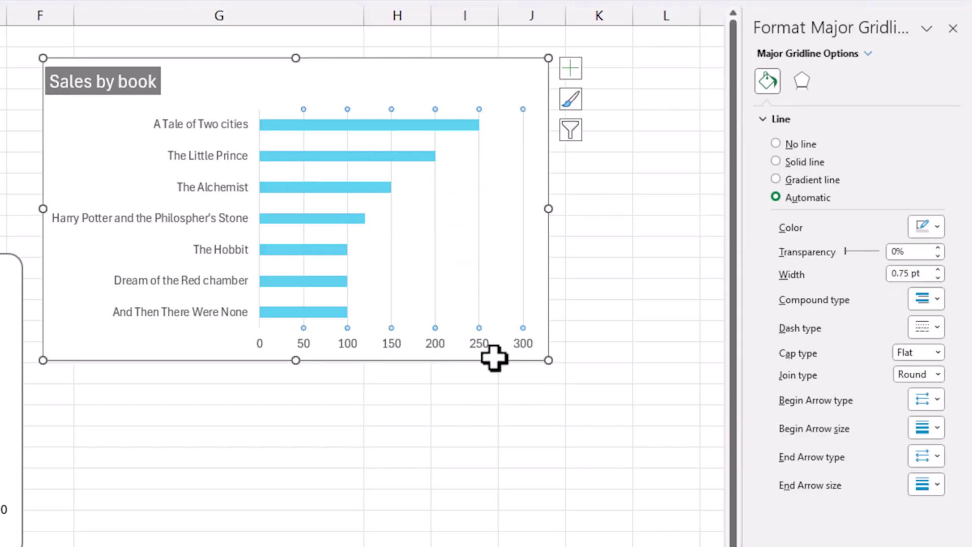
click(809, 162)
click(922, 228)
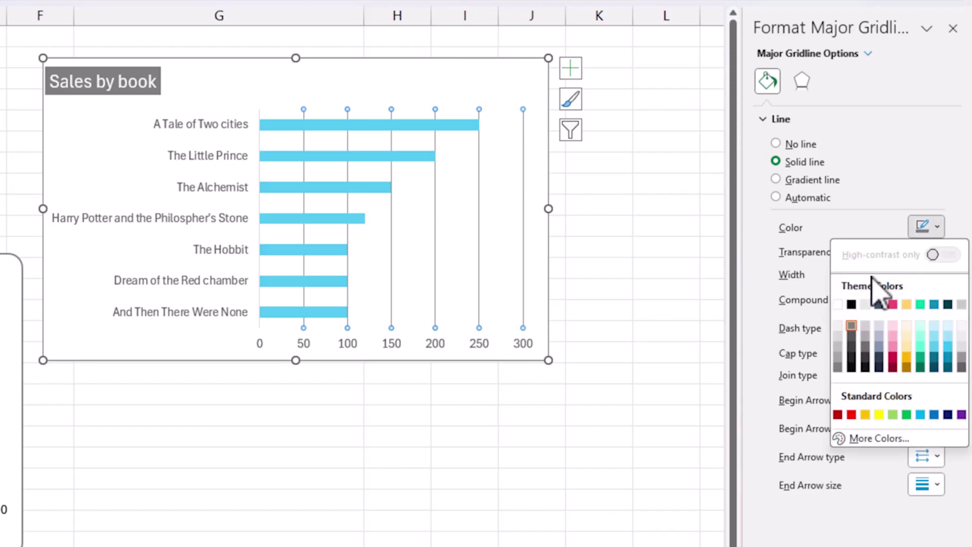
click(851, 327)
click(603, 378)
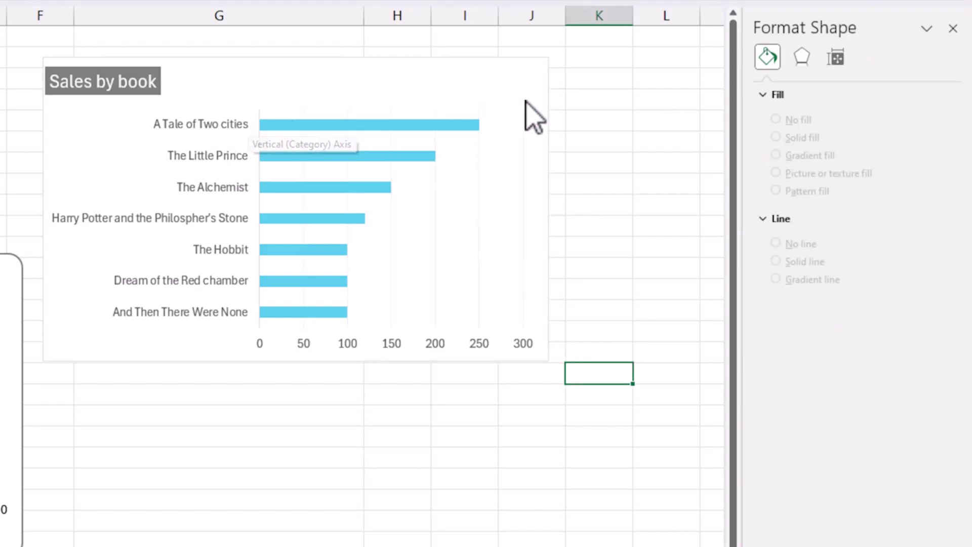
Step: Add axis titles to the chart and name the horizontal axis "Millions of Books sold"
click(538, 69)
click(570, 68)
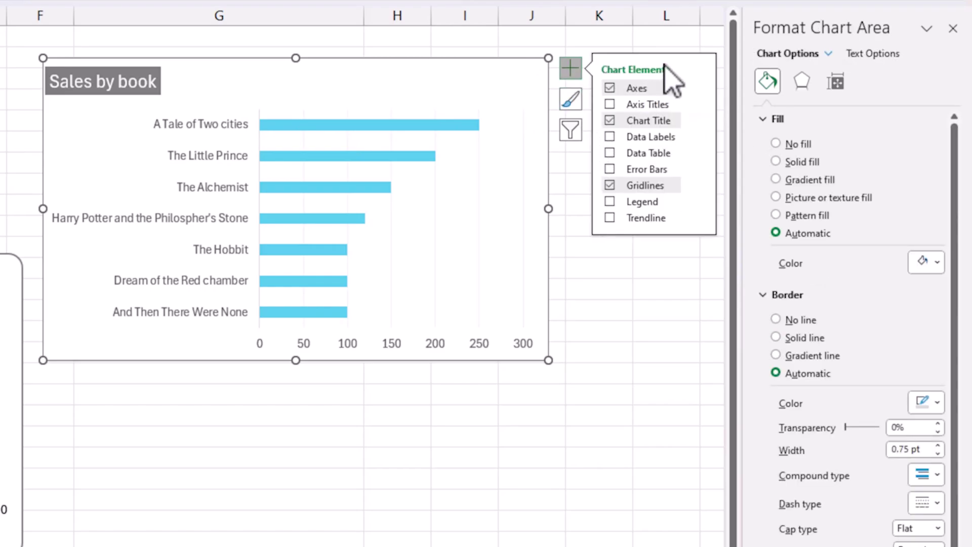
click(650, 104)
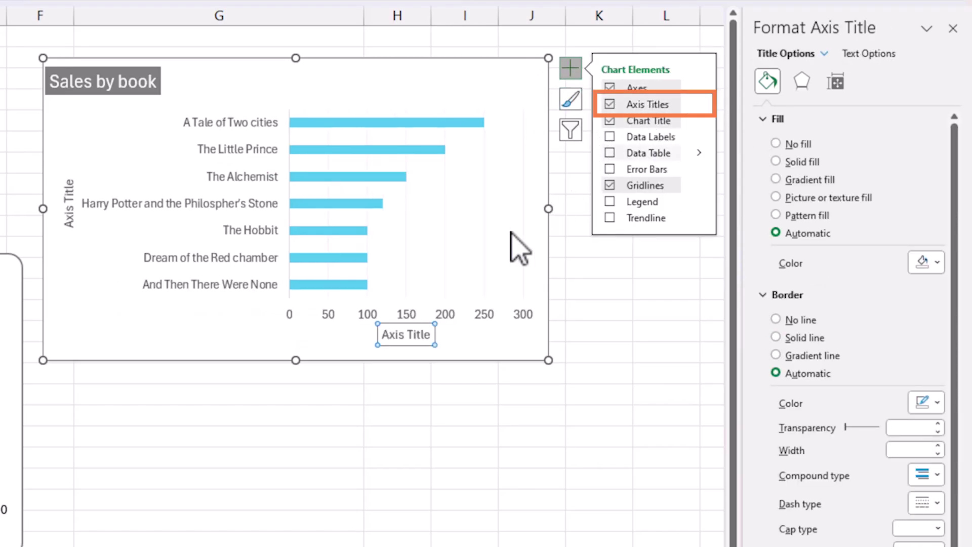
click(407, 336)
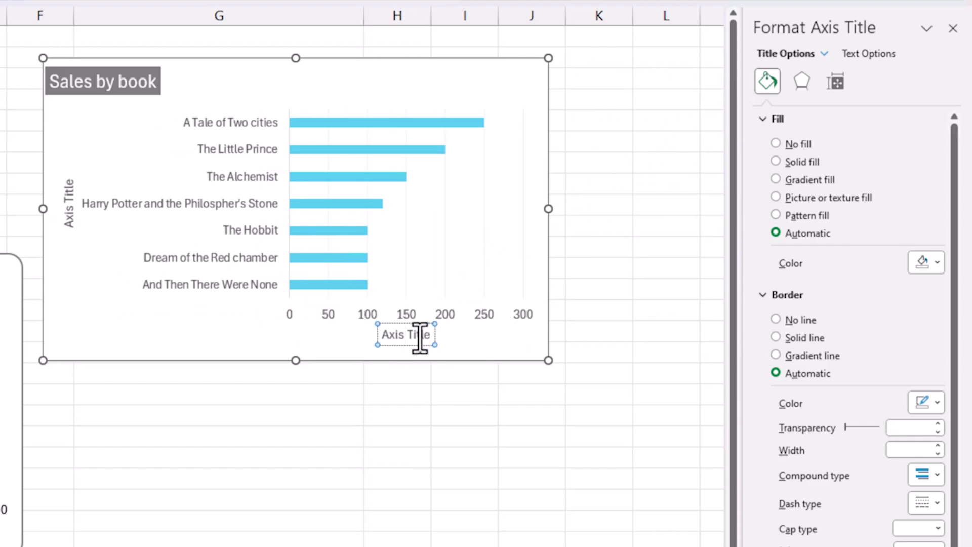
triple_click(418, 338)
text(Millions of Books so)
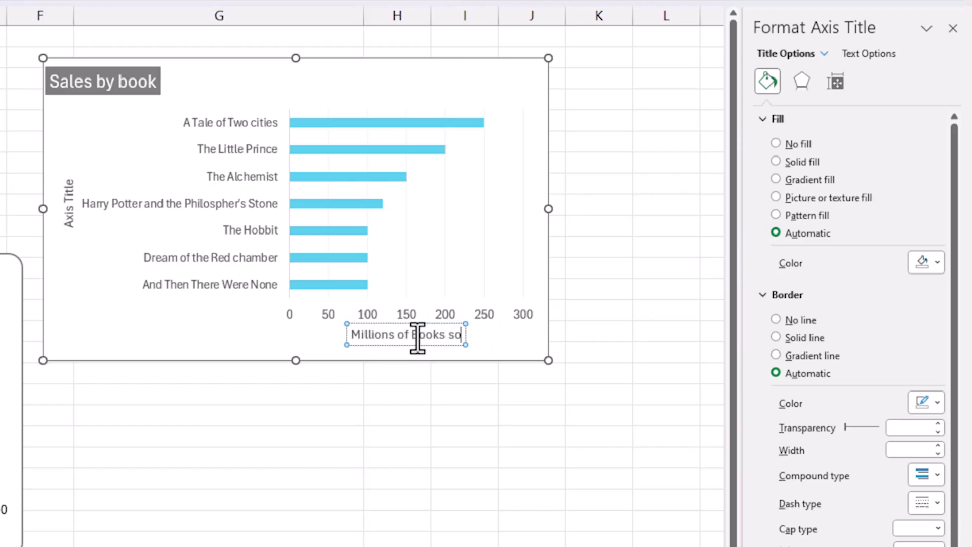
text(ld)
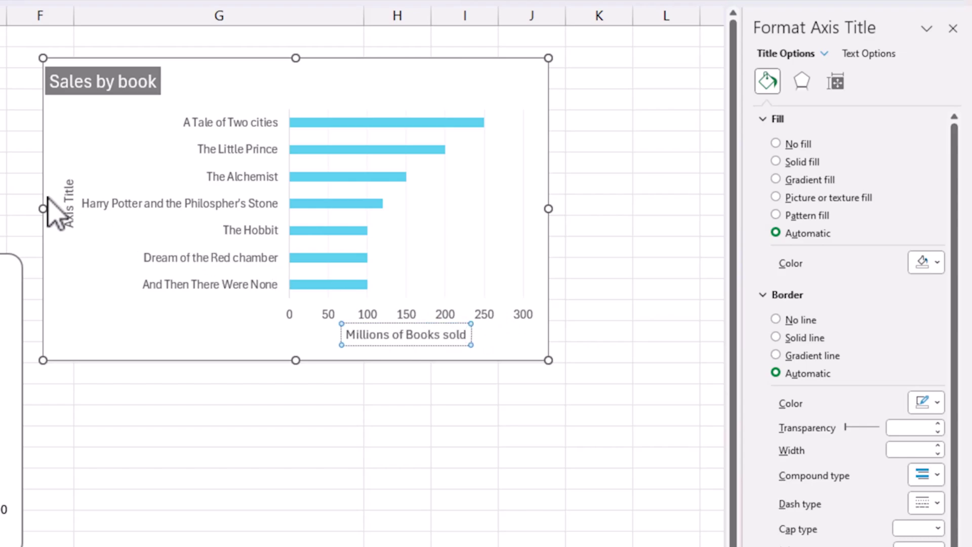
Step: Name the vertical axis "Book Title"
click(71, 198)
triple_click(76, 200)
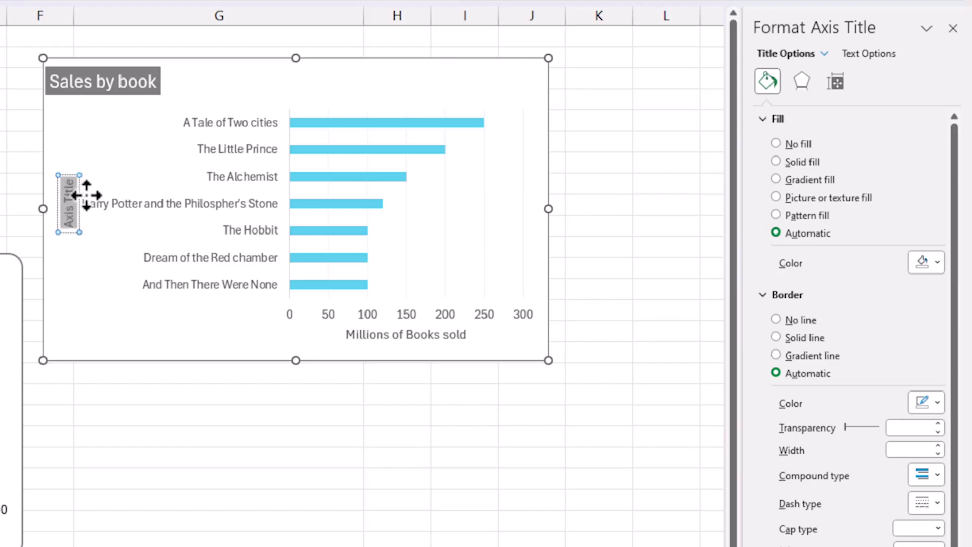
text(Book Titl)
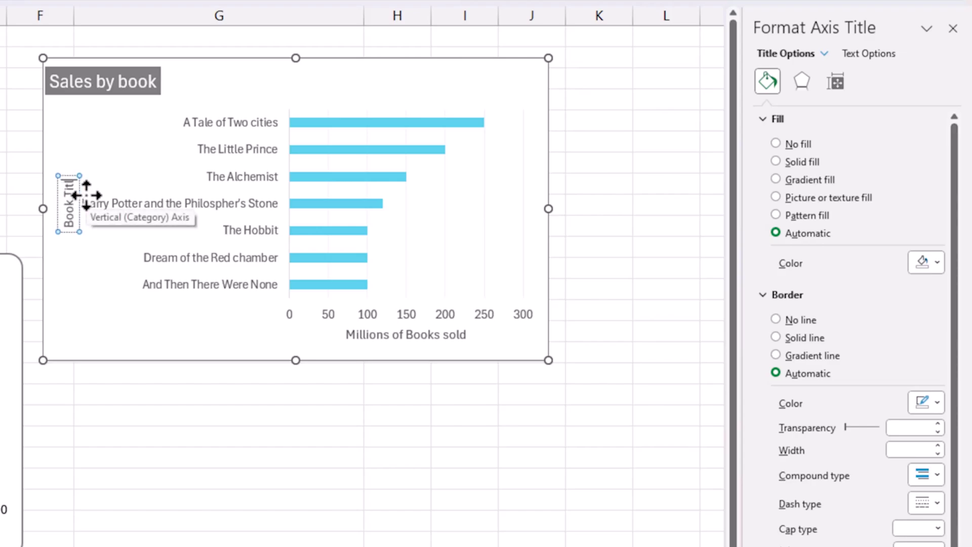
text(e)
click(298, 390)
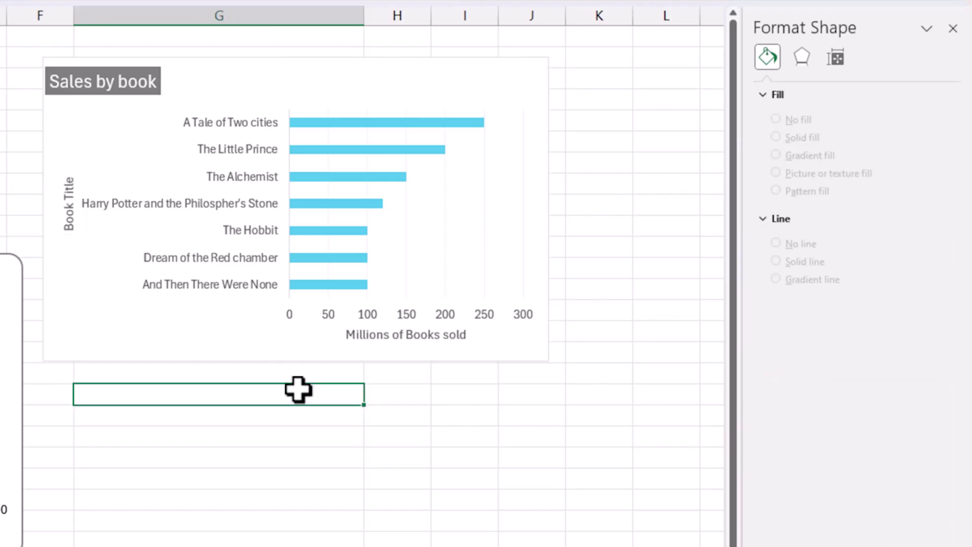
click(97, 83)
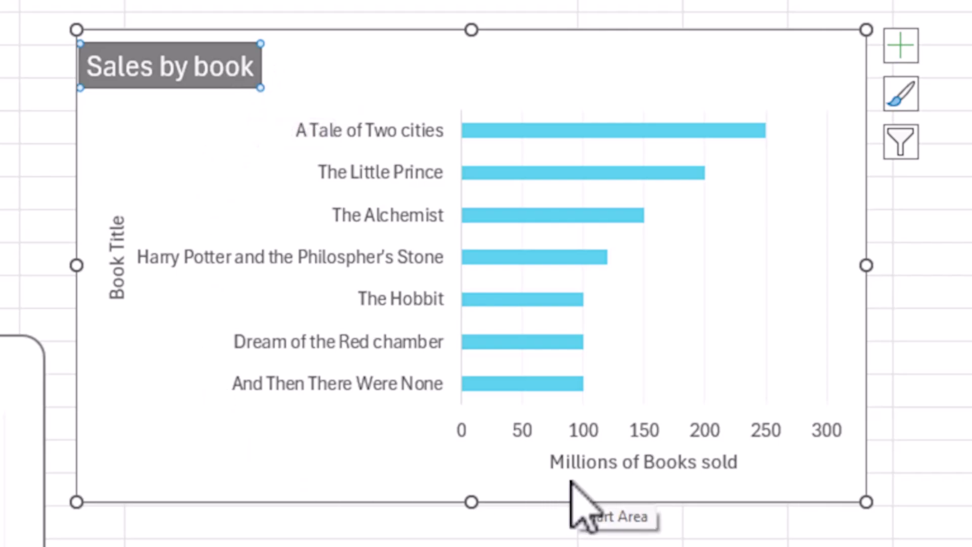
click(120, 269)
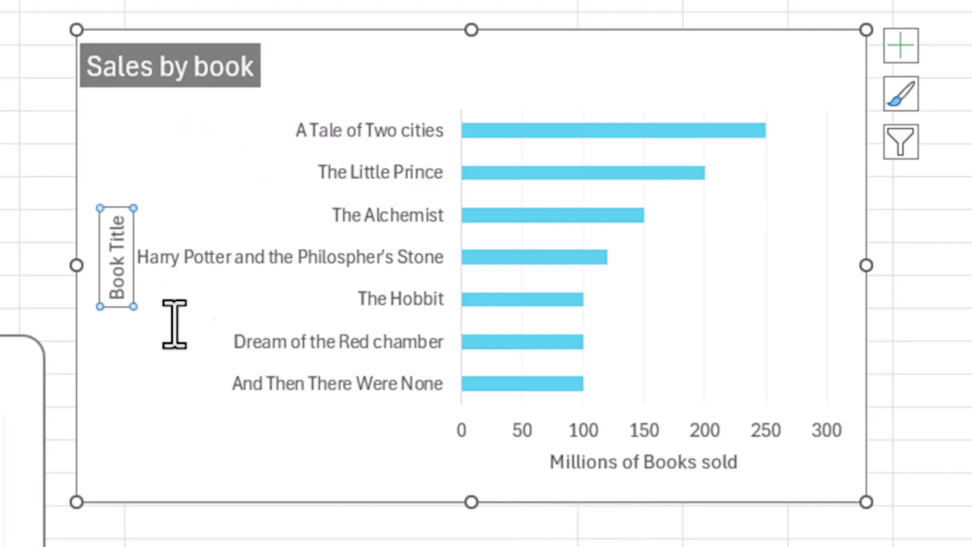
click(731, 463)
click(121, 290)
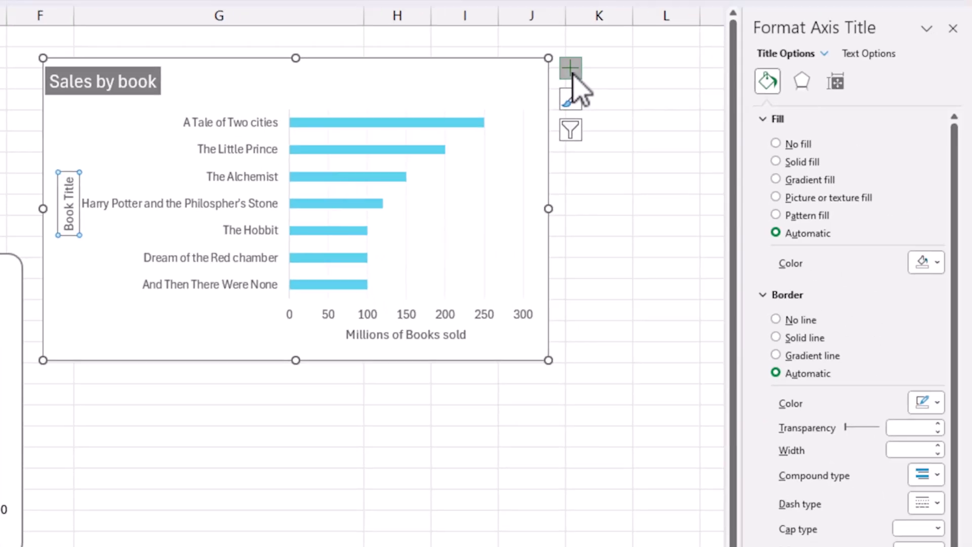
Step: Add data labels to the bars and format them with size 7 text in a blue theme colour
click(901, 46)
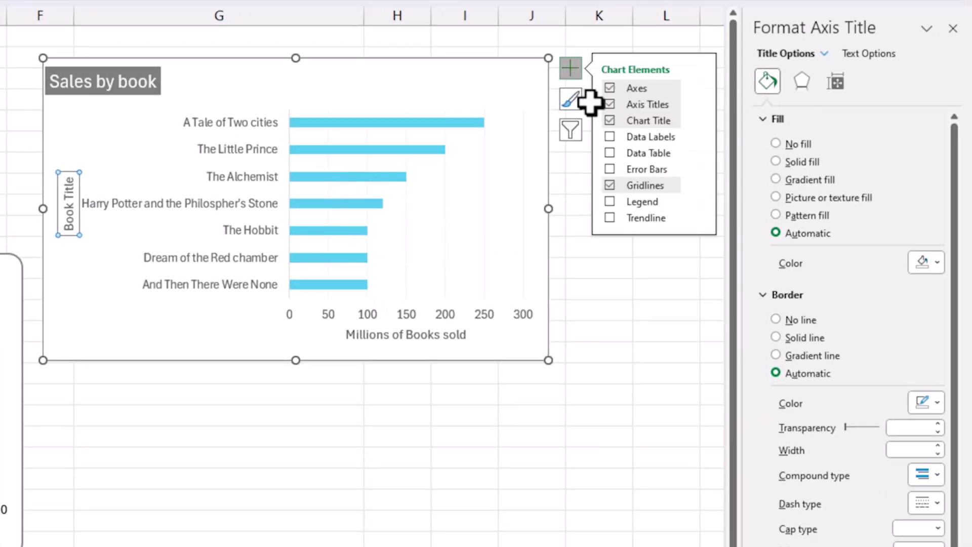
click(610, 137)
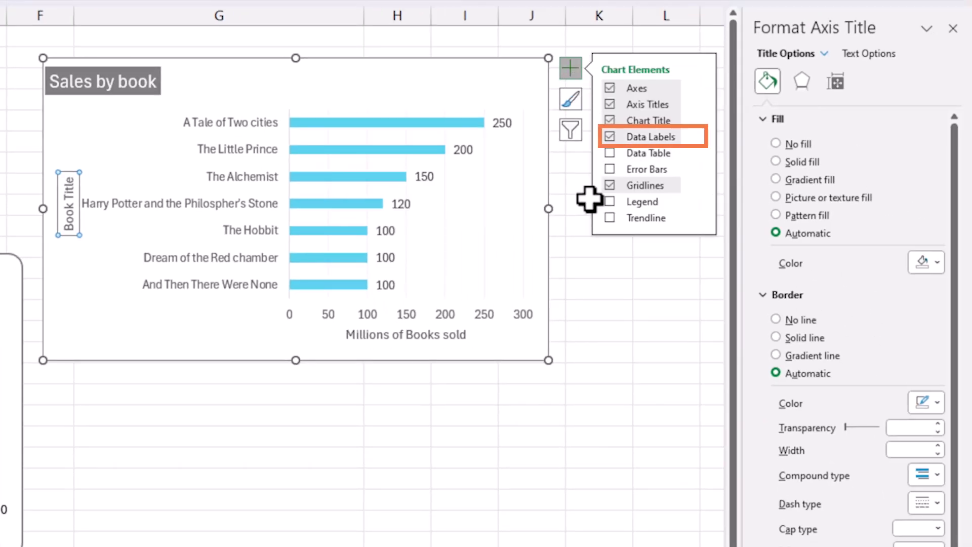
click(508, 126)
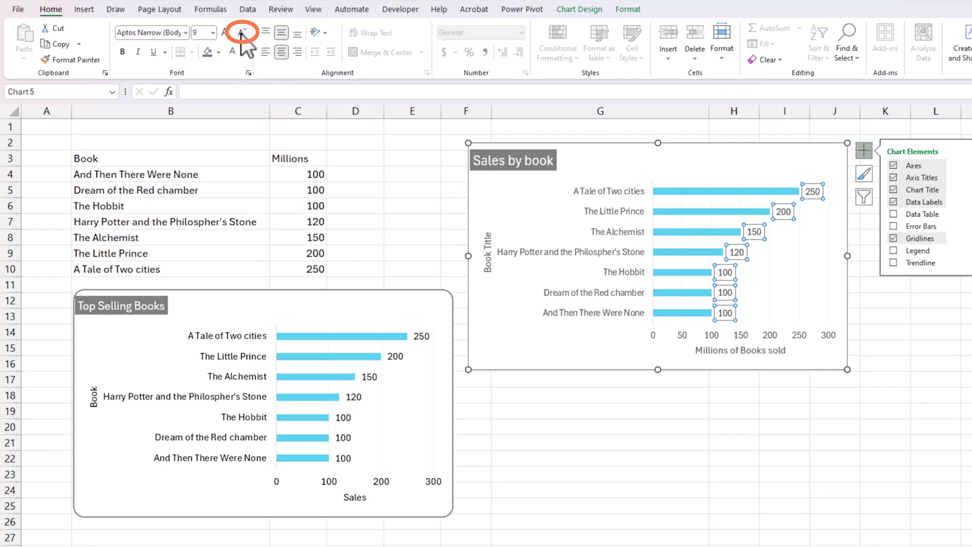
click(241, 33)
click(241, 35)
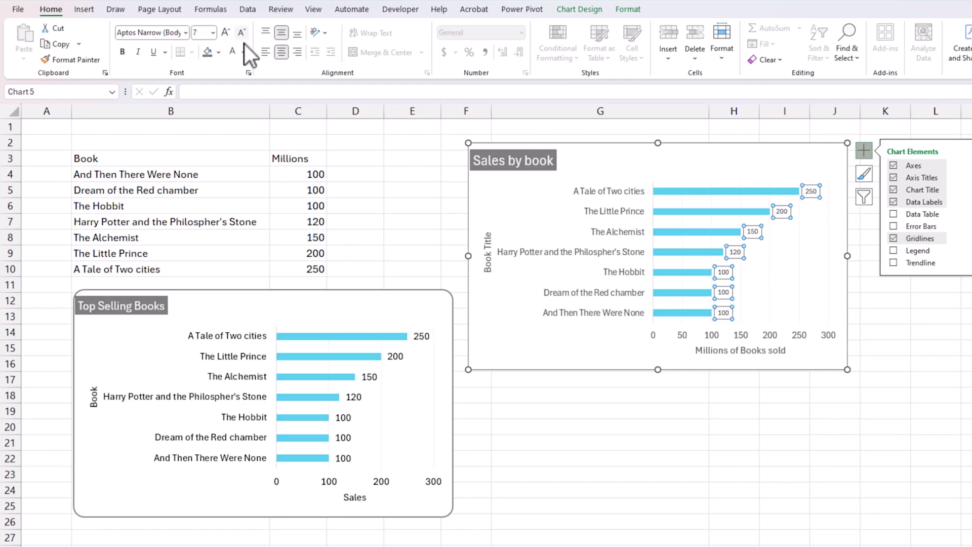
click(245, 52)
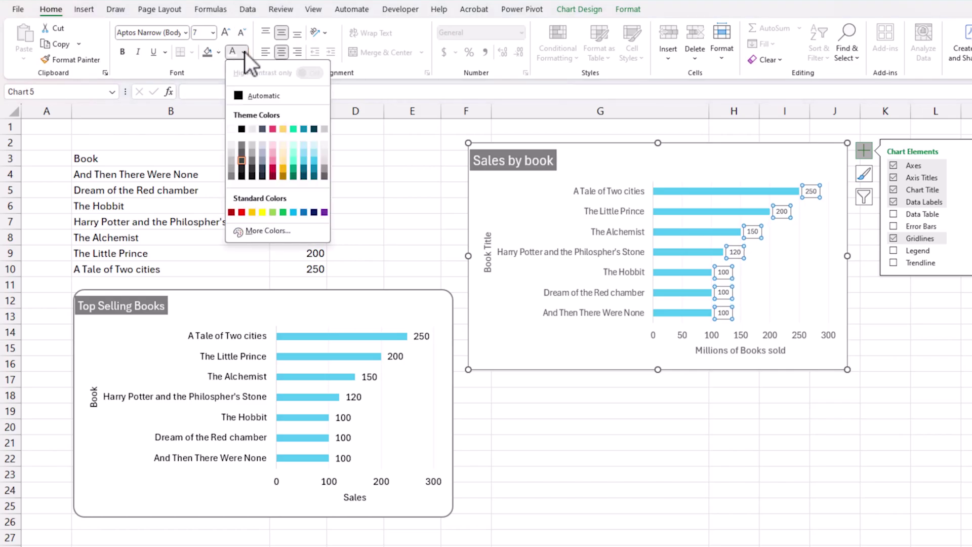
click(305, 131)
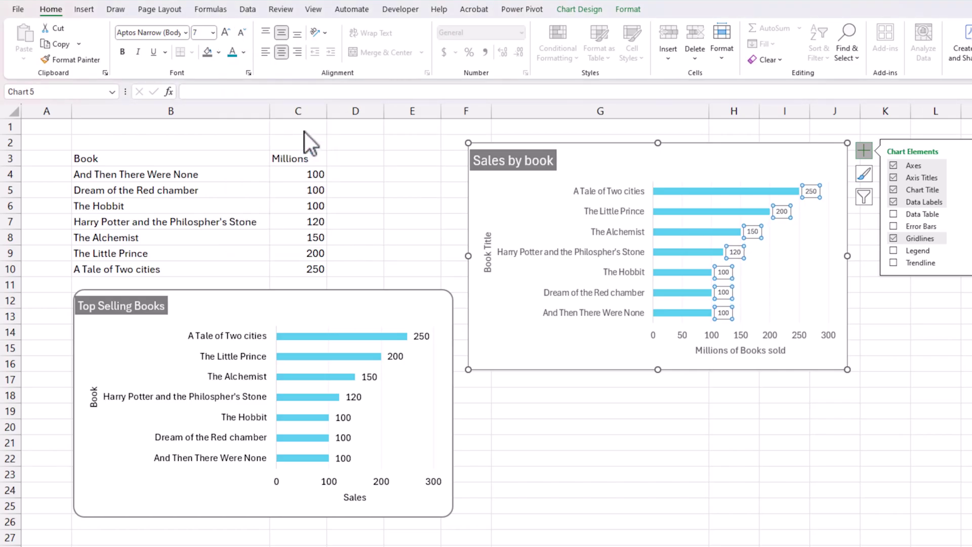
click(734, 439)
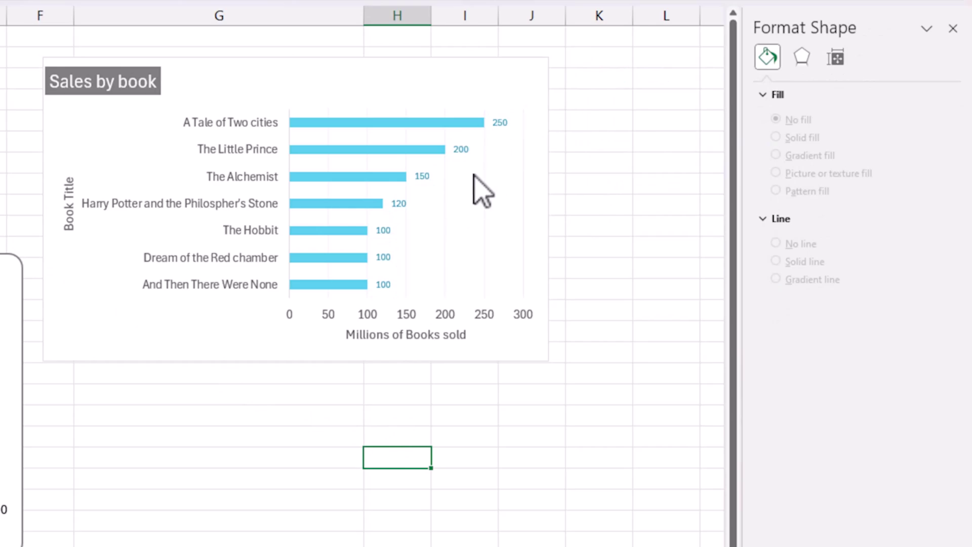
Step: Give the "Sales by book" chart area a solid grey border line
click(490, 75)
click(578, 74)
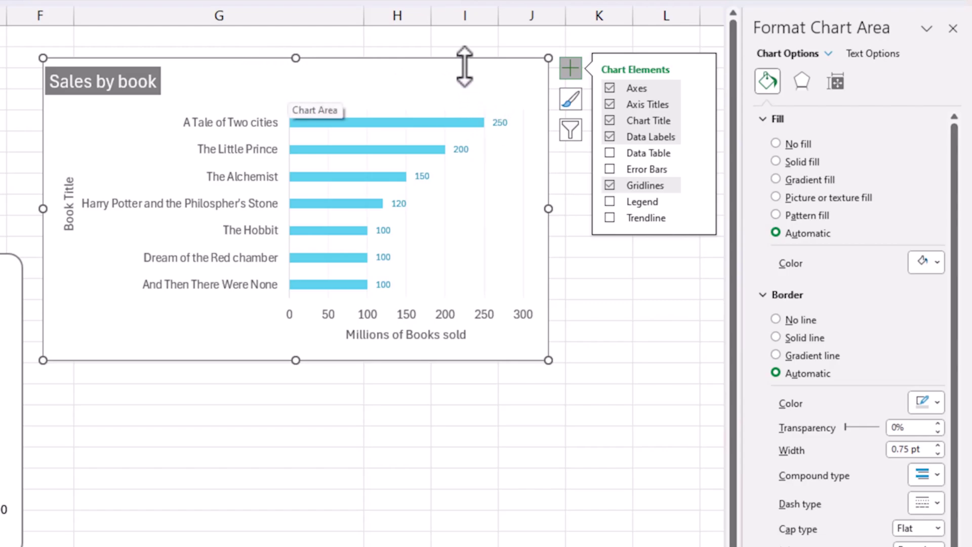
click(767, 121)
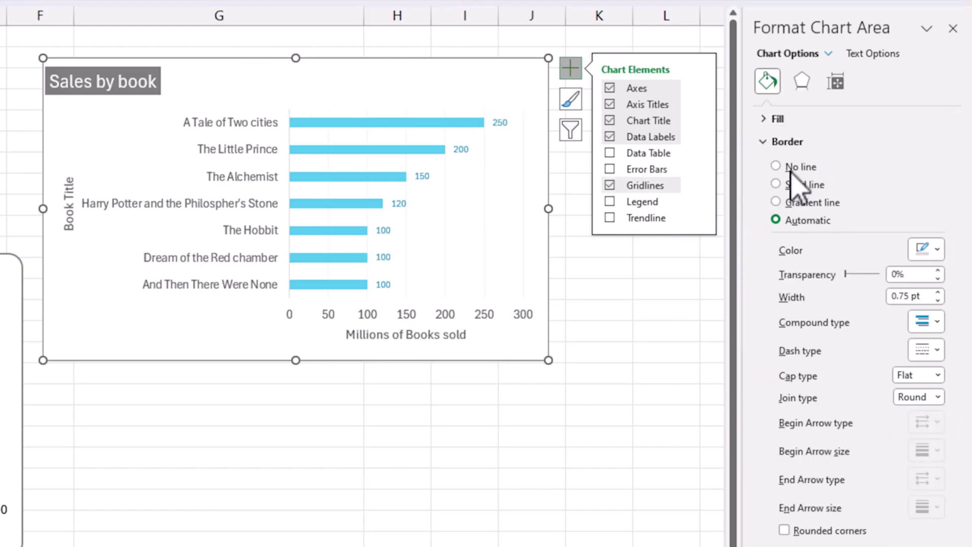
click(791, 185)
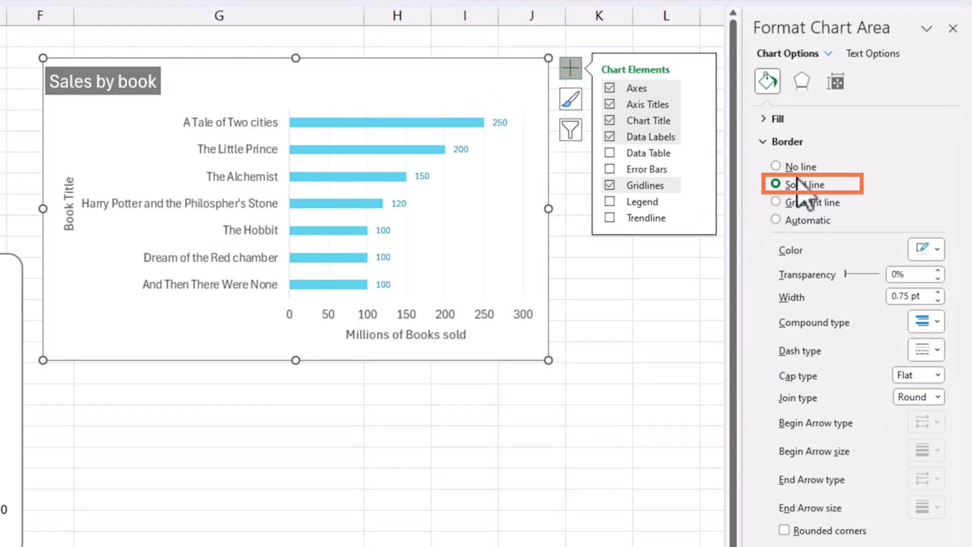
click(931, 249)
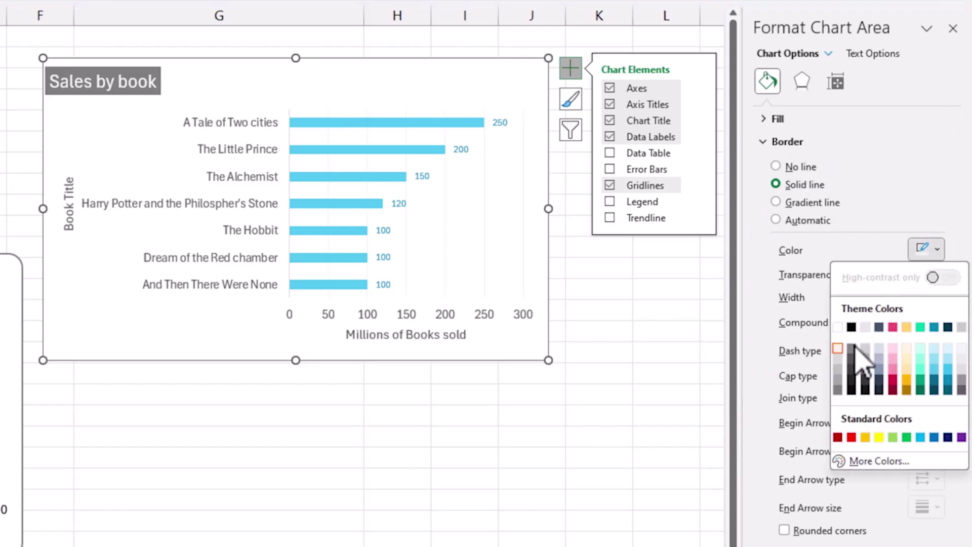
click(859, 346)
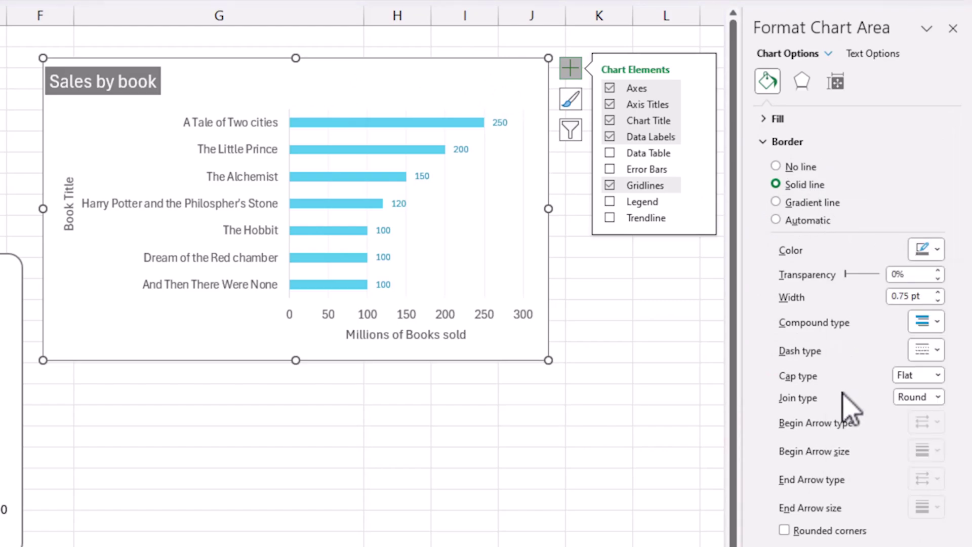
Step: Shift the chart slightly down and to the right, and give it a rounded-corner border 1 pt wide
click(458, 442)
drag(531, 358, 555, 376)
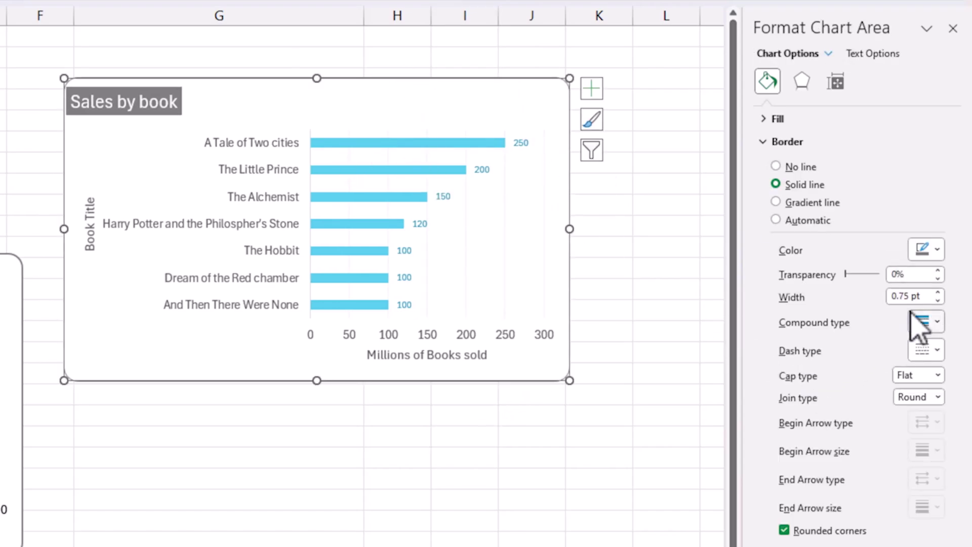
click(933, 296)
click(938, 293)
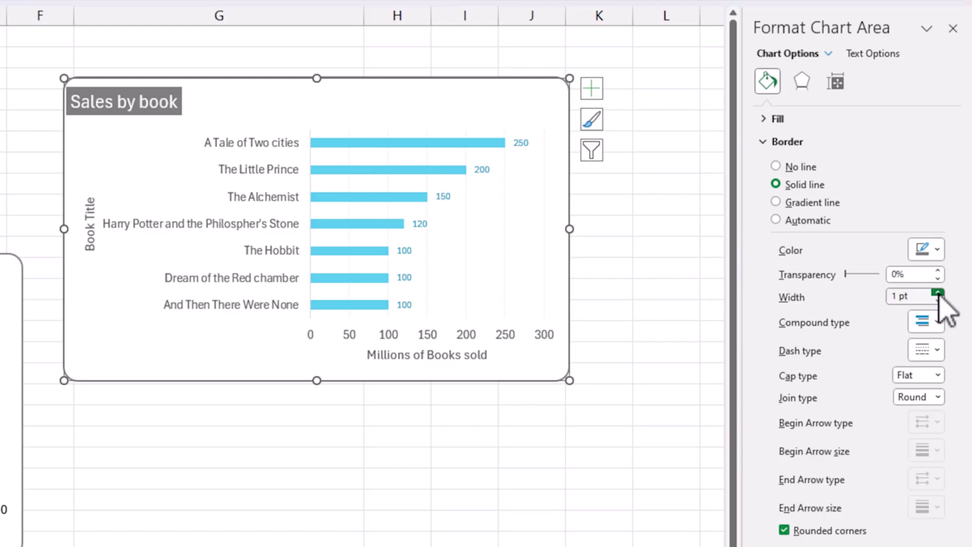
click(612, 408)
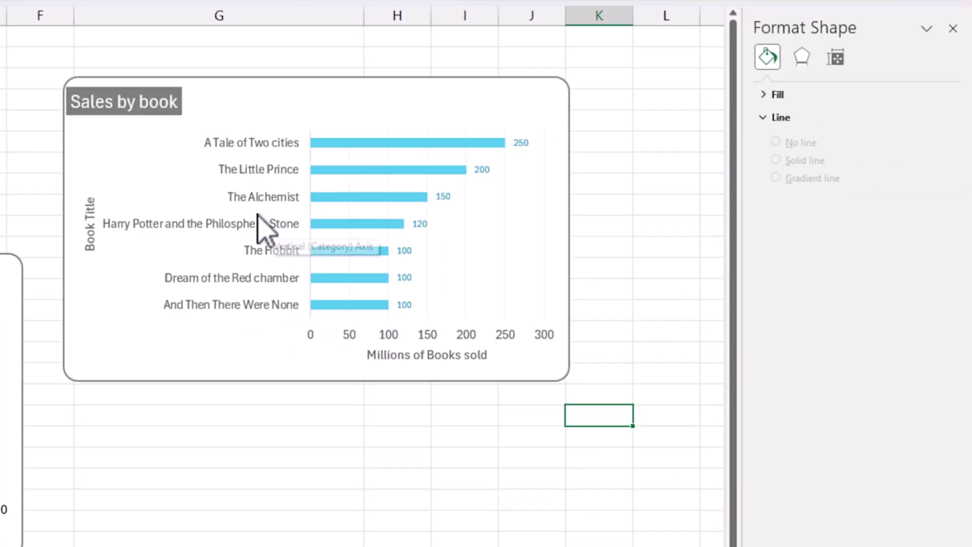
Step: Try listing the vertical axis categories in reverse order
right_click(420, 258)
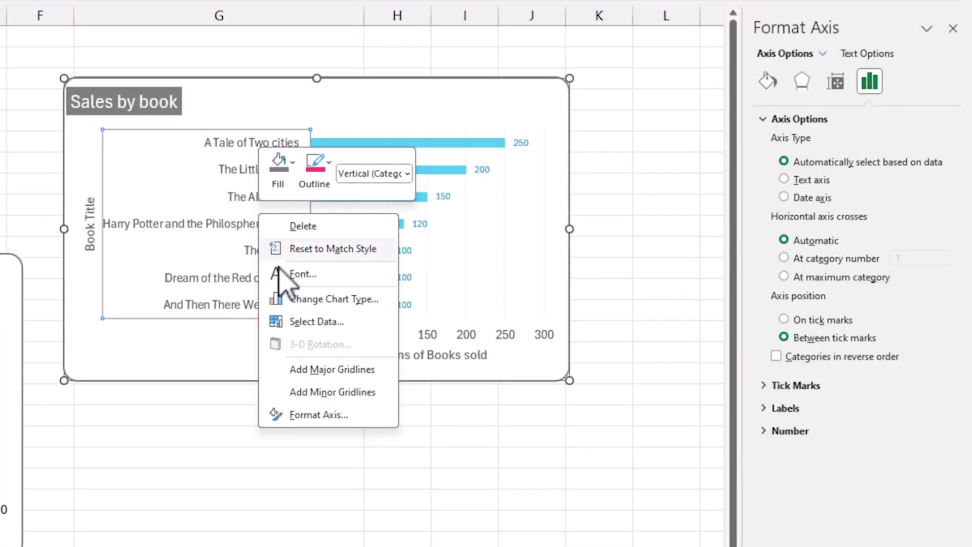
click(306, 418)
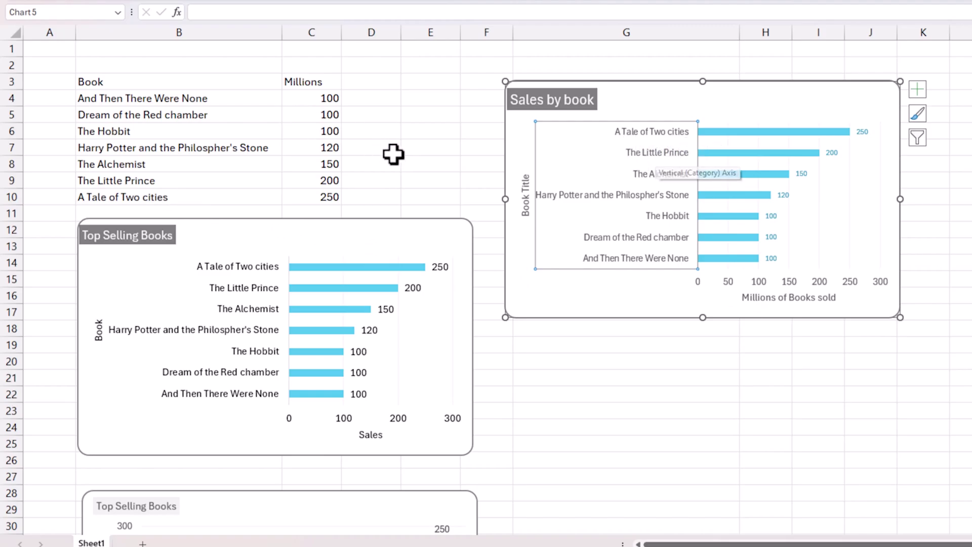
double_click(672, 253)
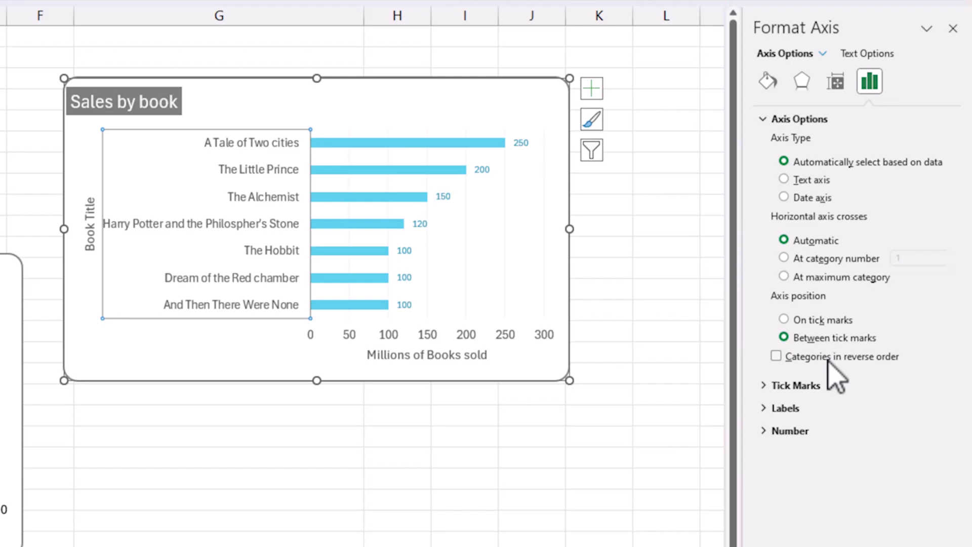
click(830, 358)
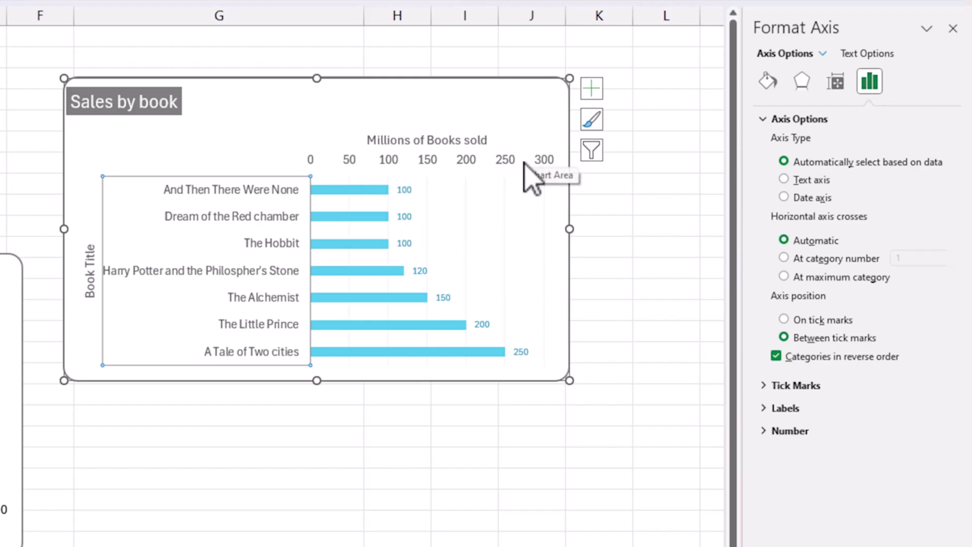
click(824, 357)
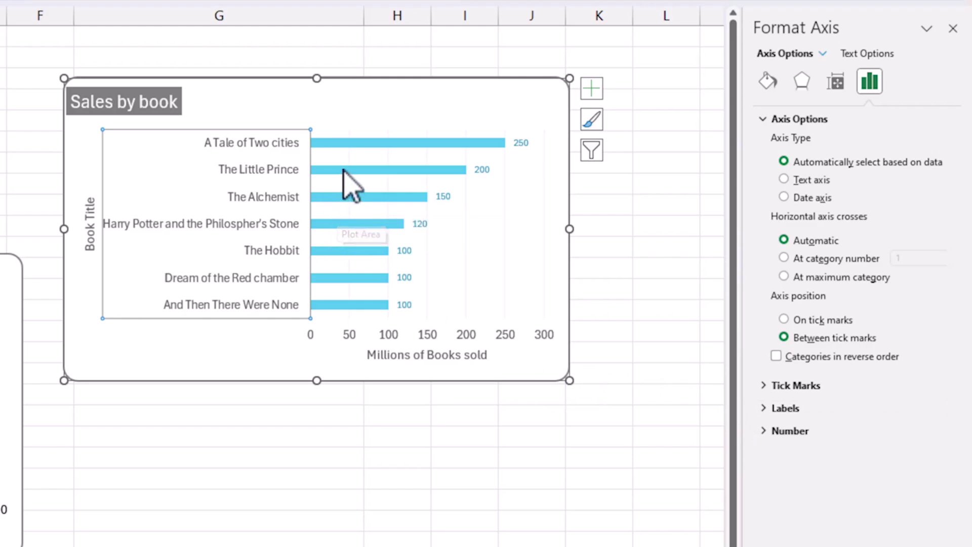
Step: Compare the formatting options offered for a single bar and for the chart area, and close the formatting pane
click(354, 144)
click(353, 171)
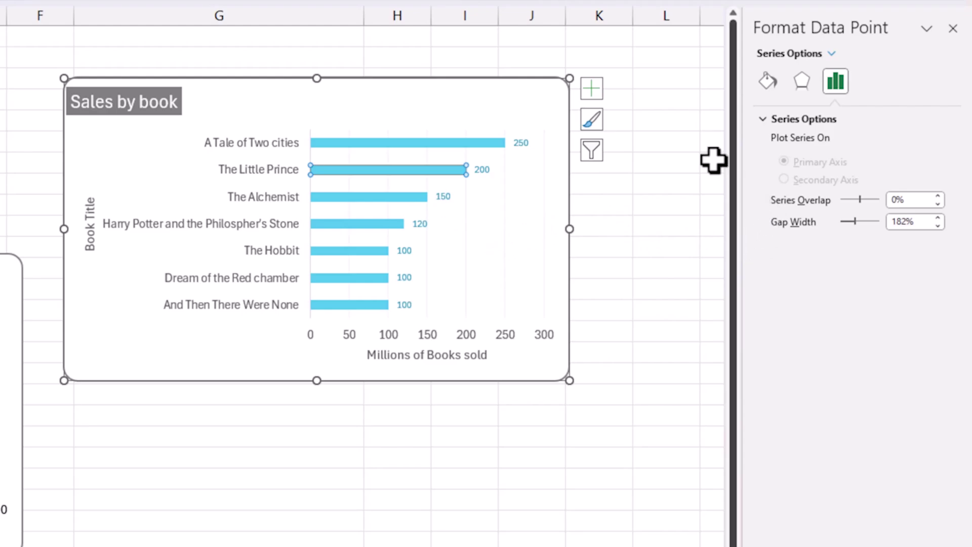
click(548, 83)
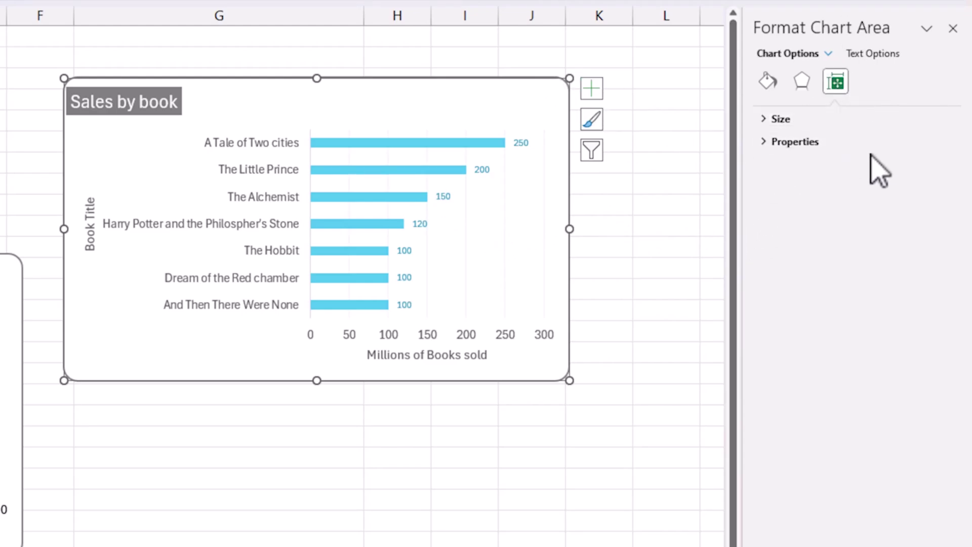
click(407, 51)
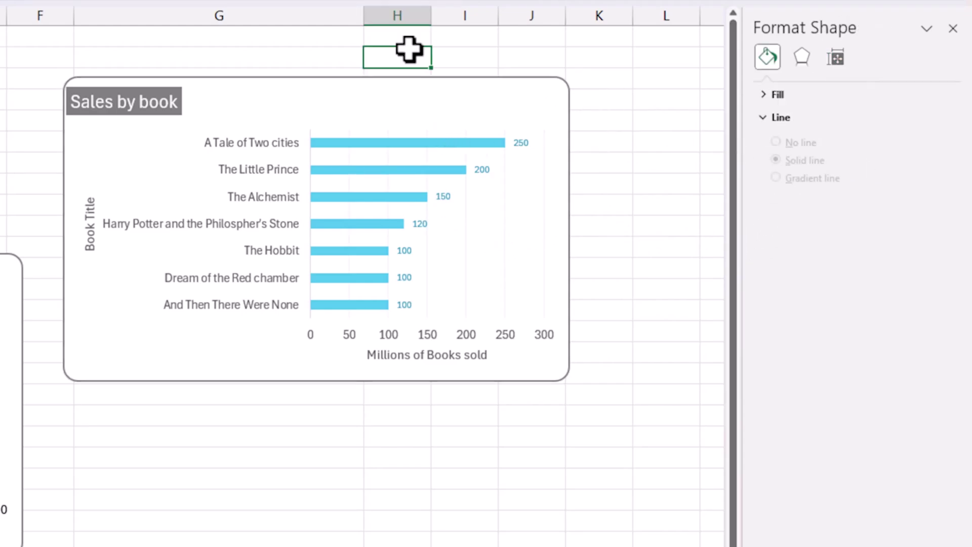
click(953, 28)
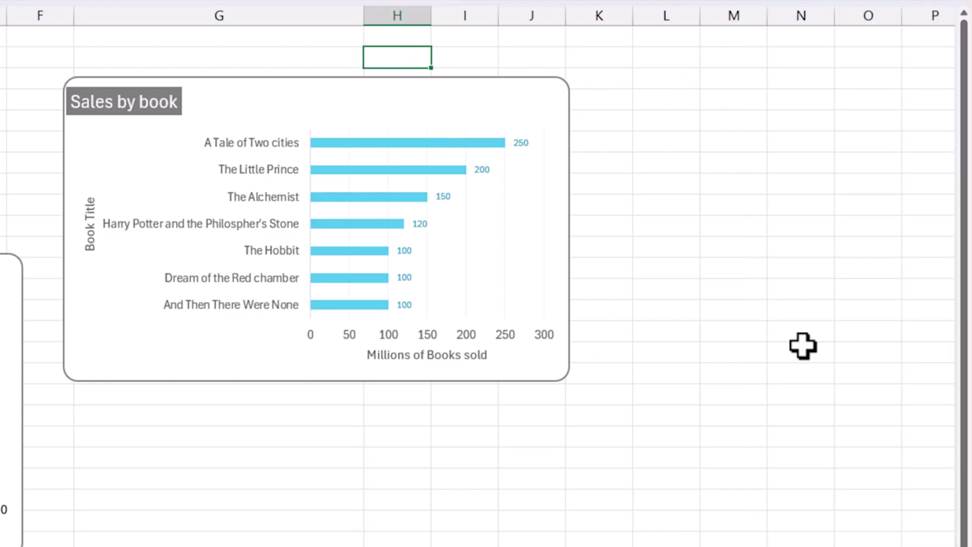
Step: Reopen the chart's formatting options and choose the "Millions" series as the element to format
click(572, 221)
key(ctrl+1)
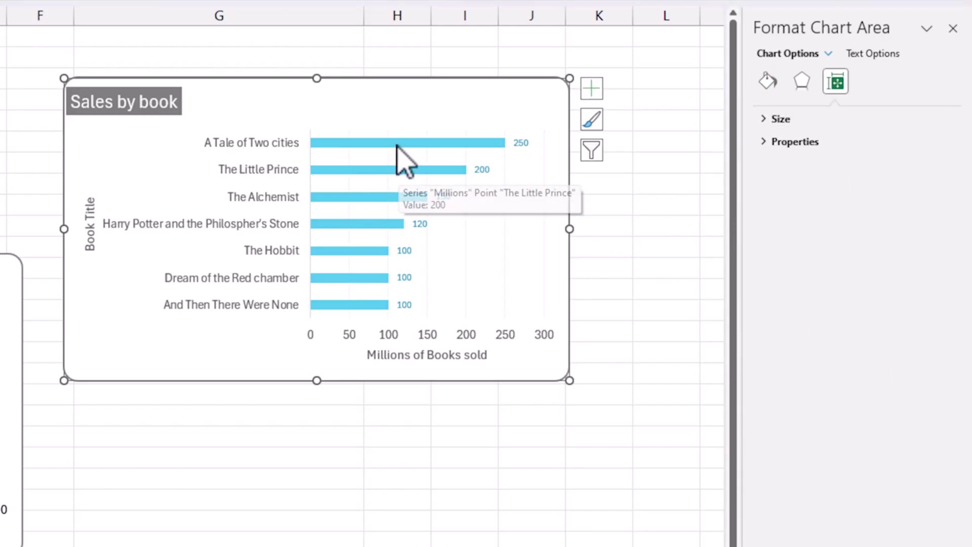
right_click(400, 172)
click(476, 354)
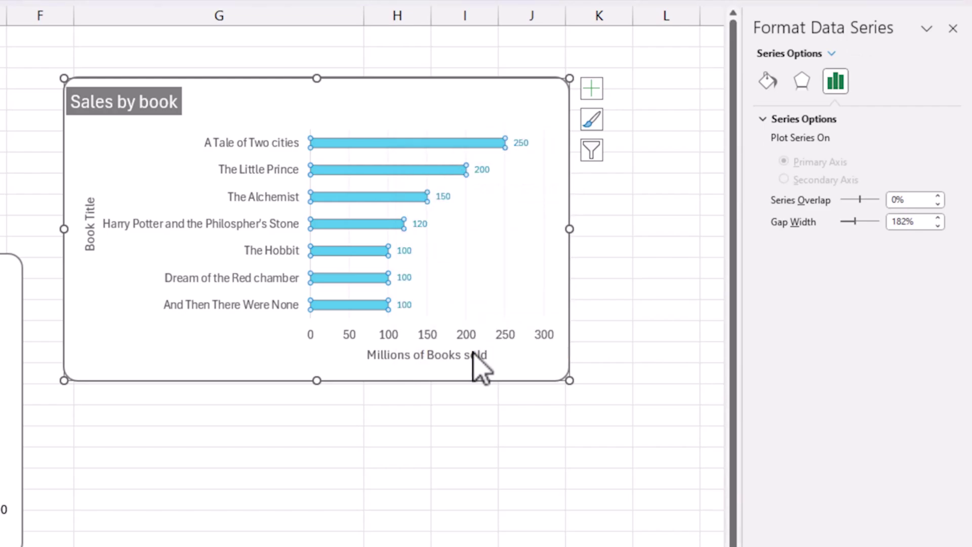
click(832, 53)
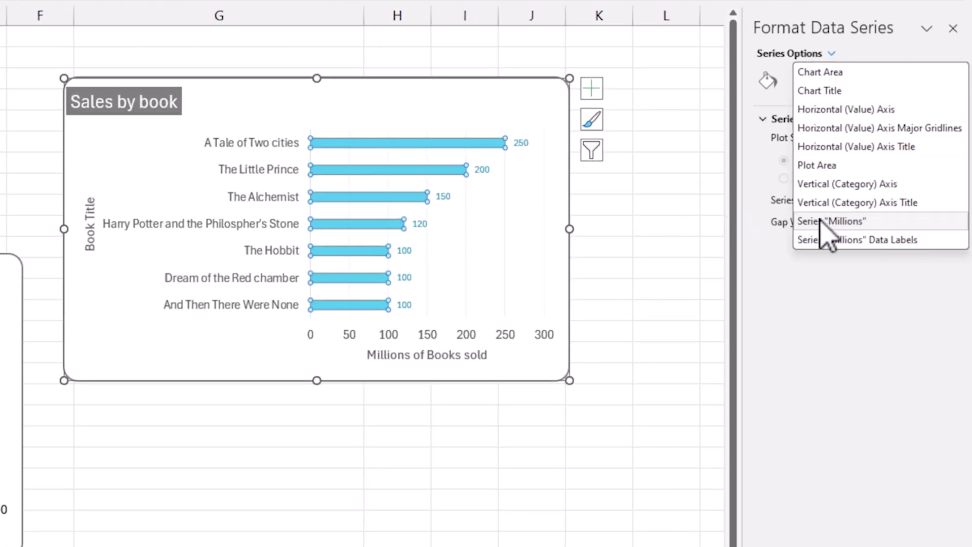
click(830, 221)
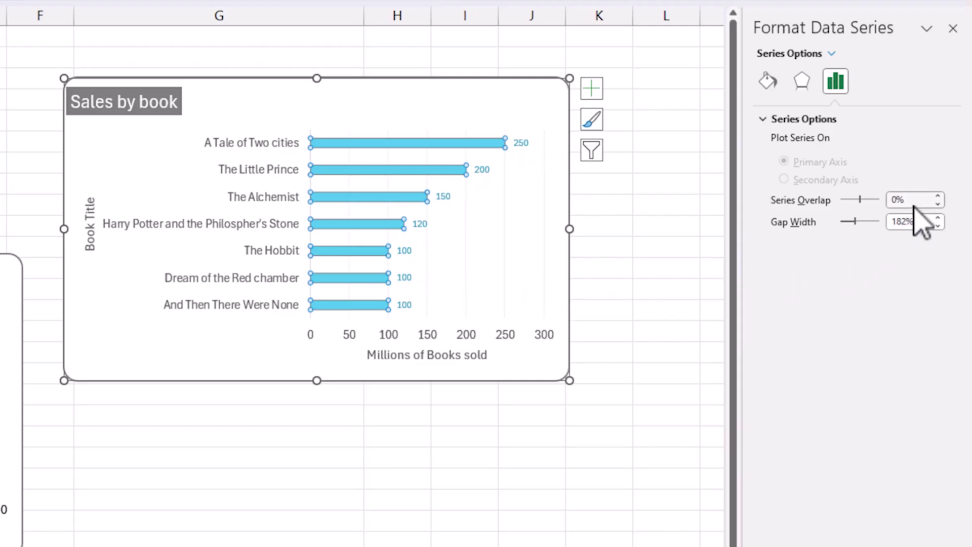
Step: Try thinner bars by raising the series gap width to 315%
drag(855, 221, 867, 223)
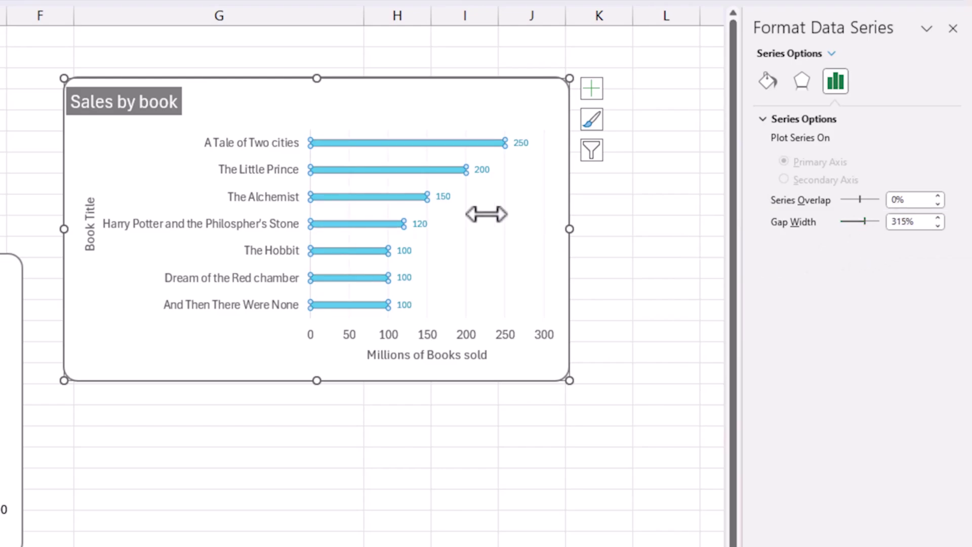
mouse_move(374, 173)
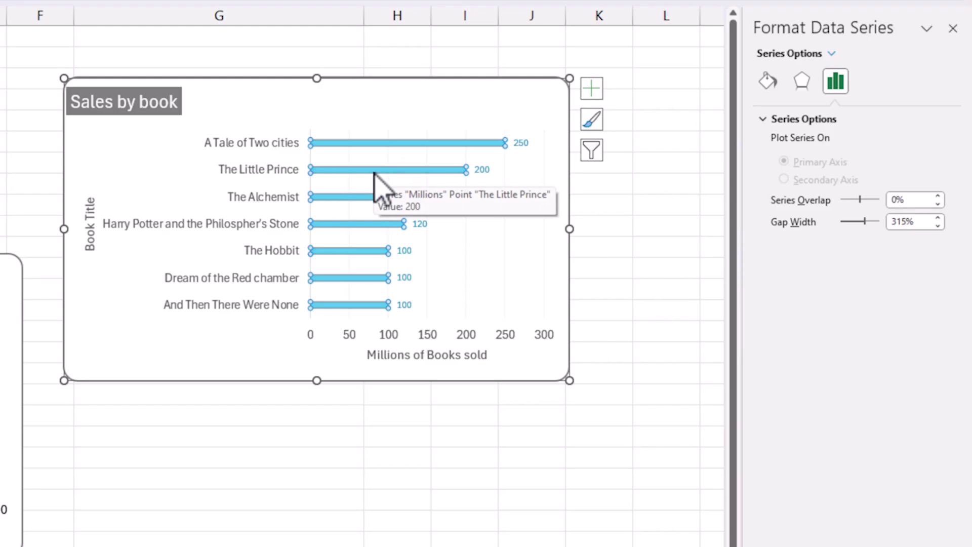
mouse_move(452, 138)
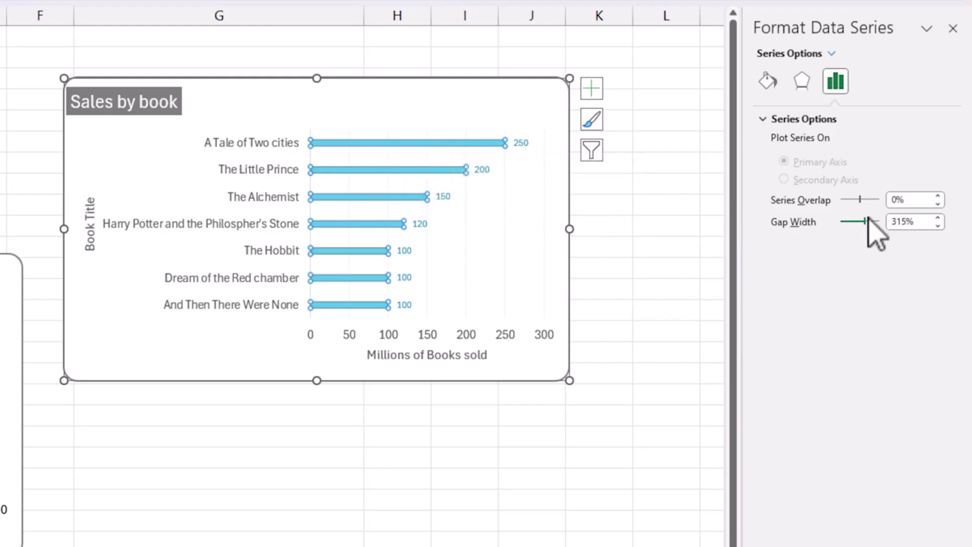
Step: Thicken the bars by setting the series gap width to 77%, and reopen the data series formatting options
drag(866, 221, 849, 221)
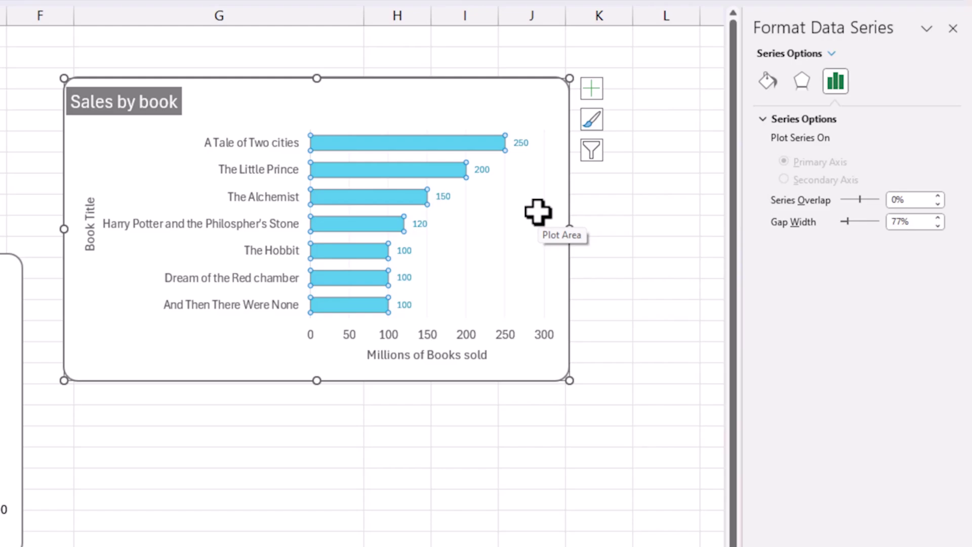
click(573, 270)
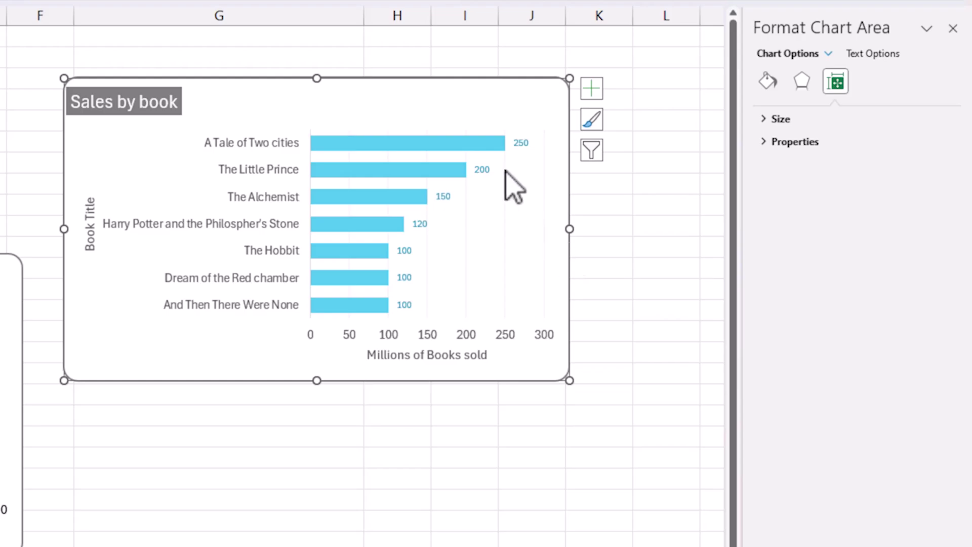
right_click(502, 143)
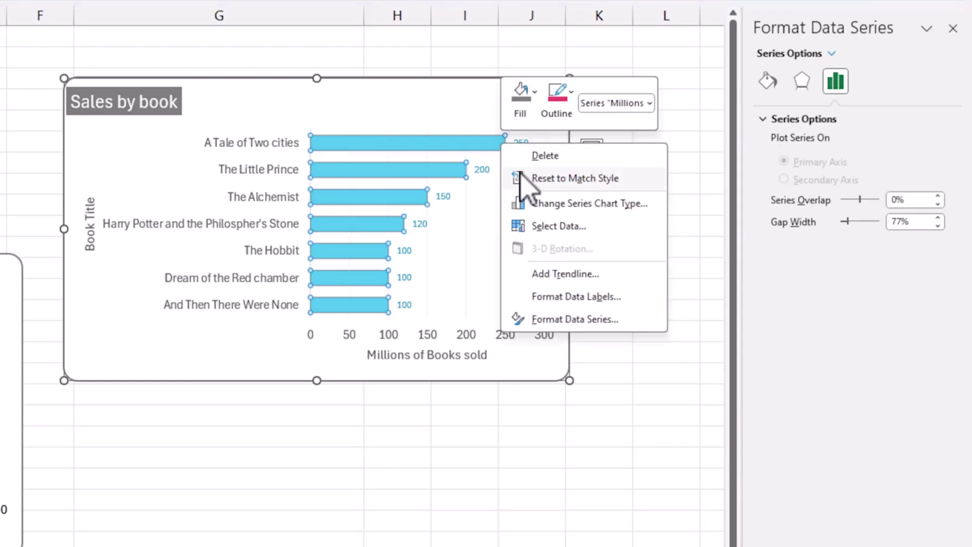
click(586, 320)
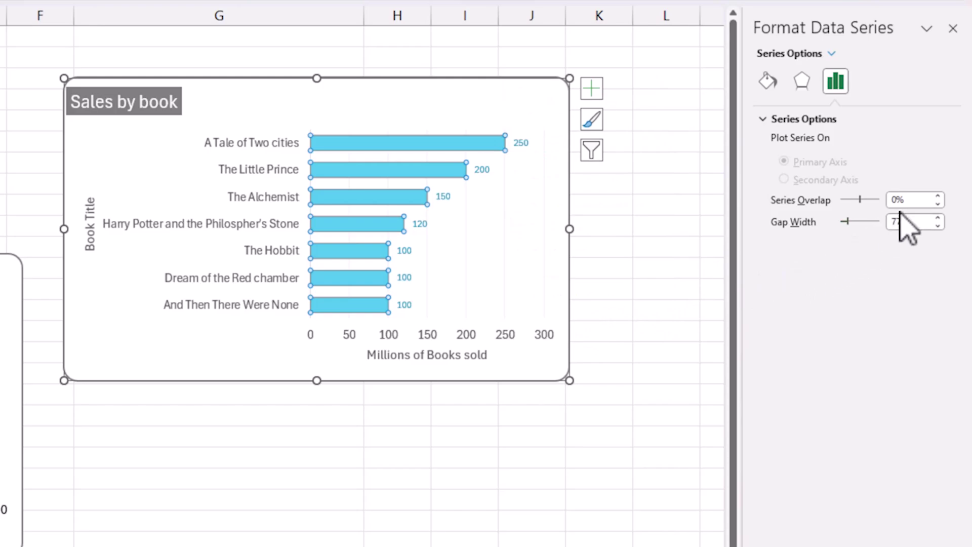
Step: Move the "Sales by book" chart slightly up and to the right on the sheet
click(926, 220)
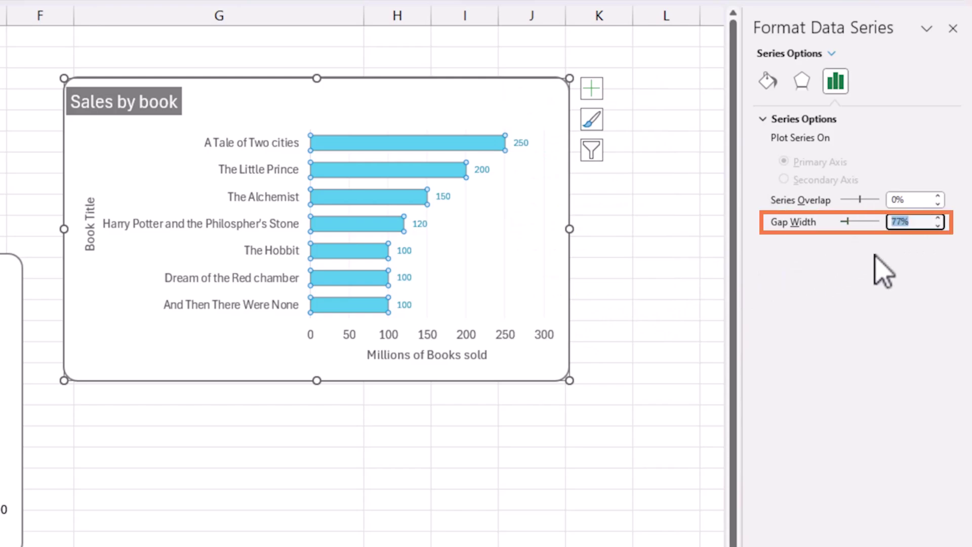
drag(469, 385, 485, 365)
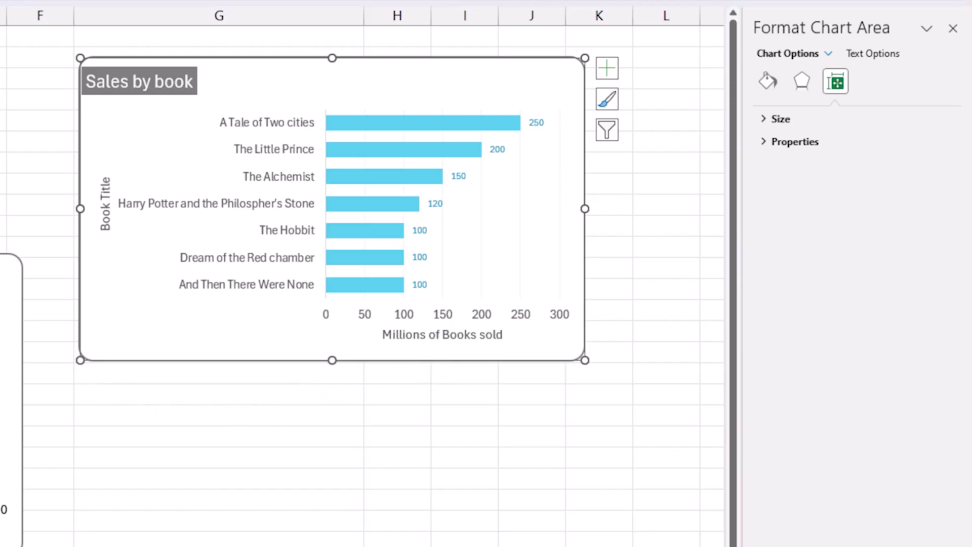
Step: Insert an empty 2-D clustered bar chart with blank cell G19 selected, and place it directly below the "Sales by book" chart
click(159, 411)
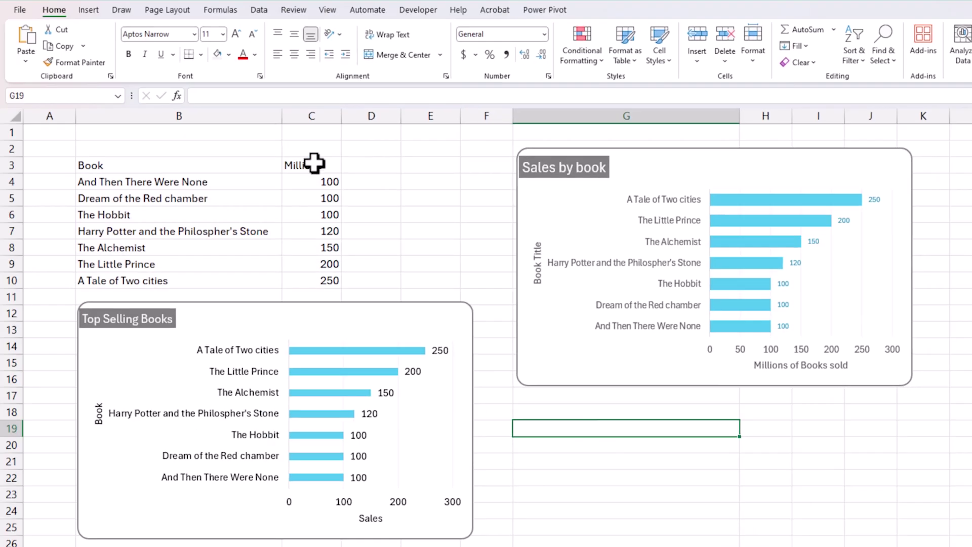
click(89, 10)
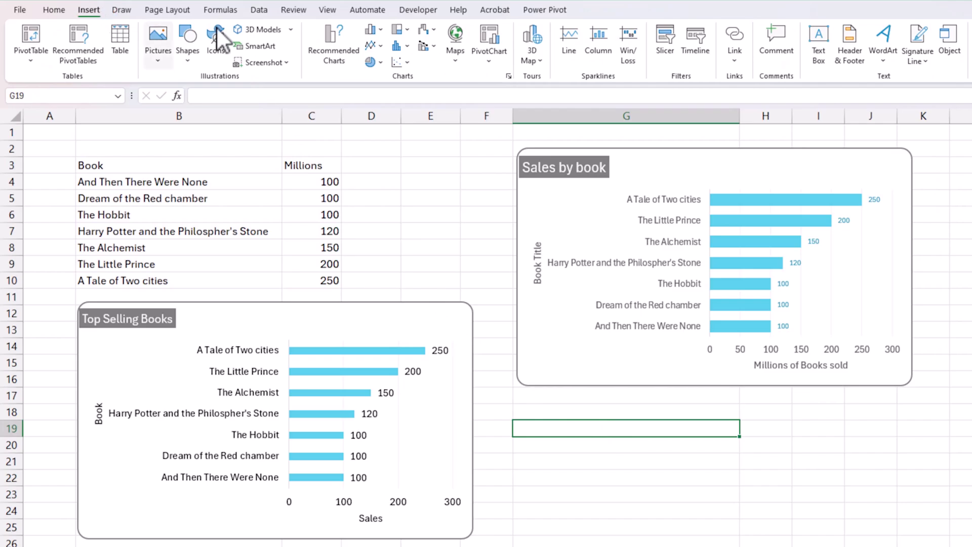
click(374, 29)
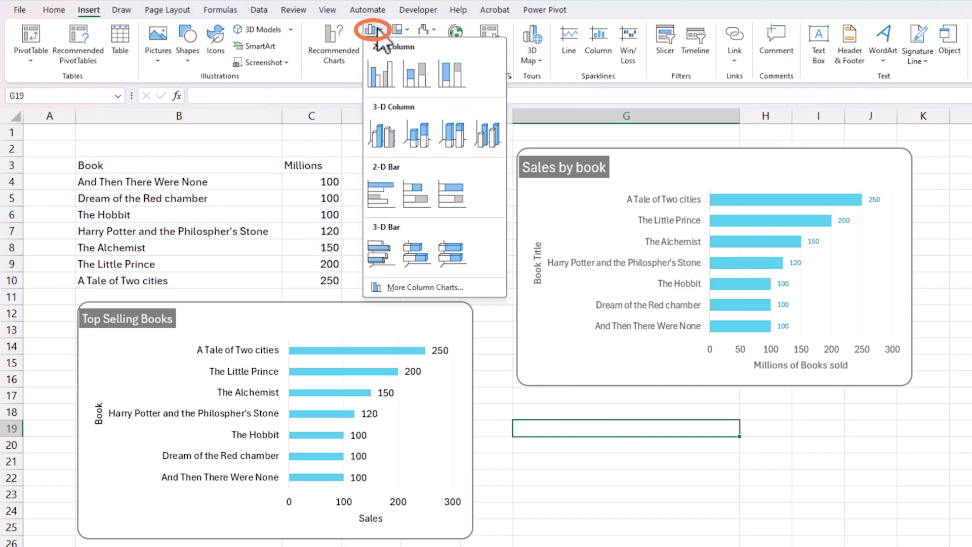
click(383, 196)
drag(454, 259, 648, 398)
drag(381, 307, 381, 307)
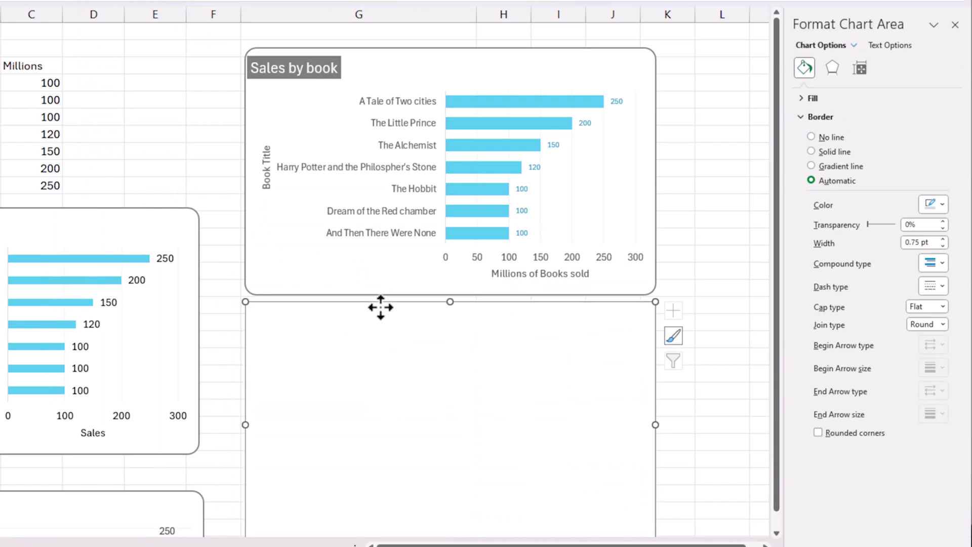
Step: Open the empty chart's data source selection and reposition its dialog over the sheet
right_click(382, 340)
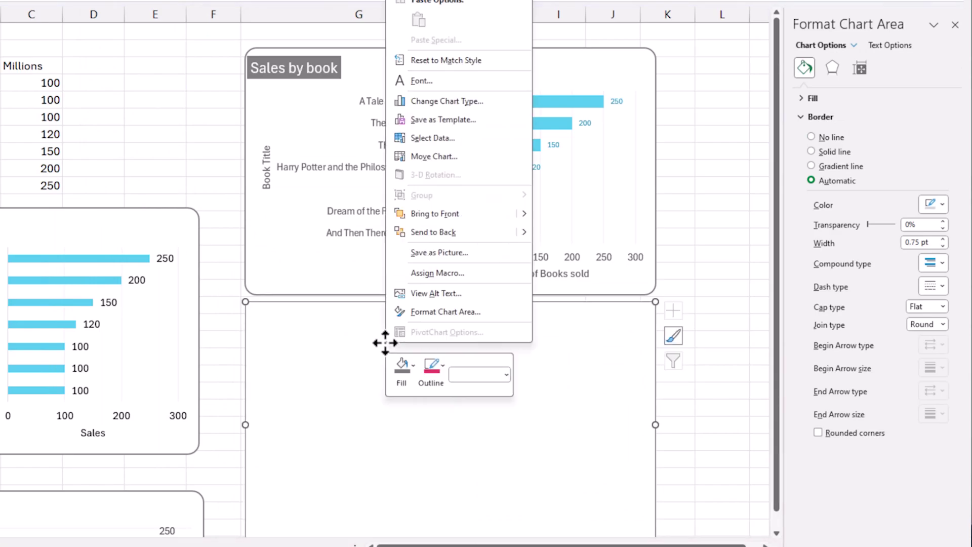
click(442, 136)
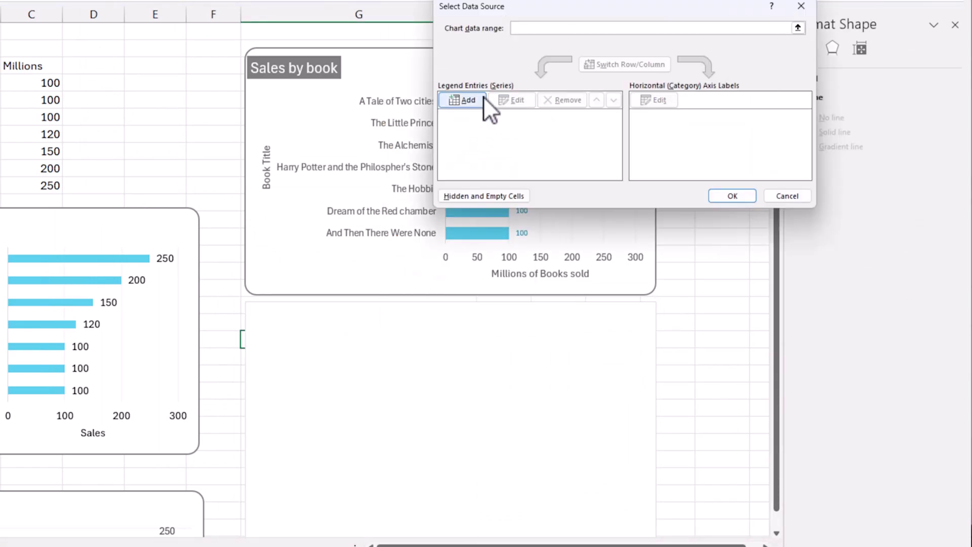
drag(531, 7, 277, 96)
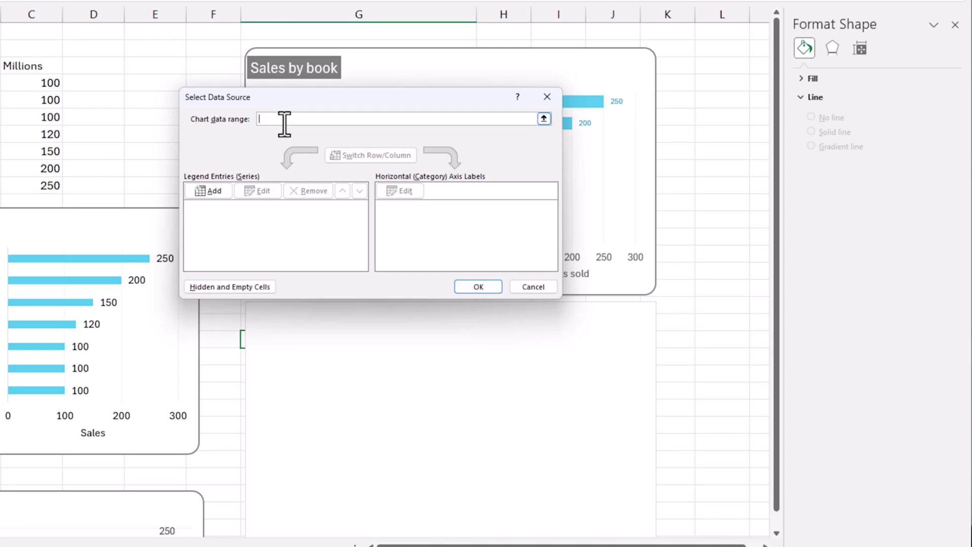
click(212, 191)
click(653, 93)
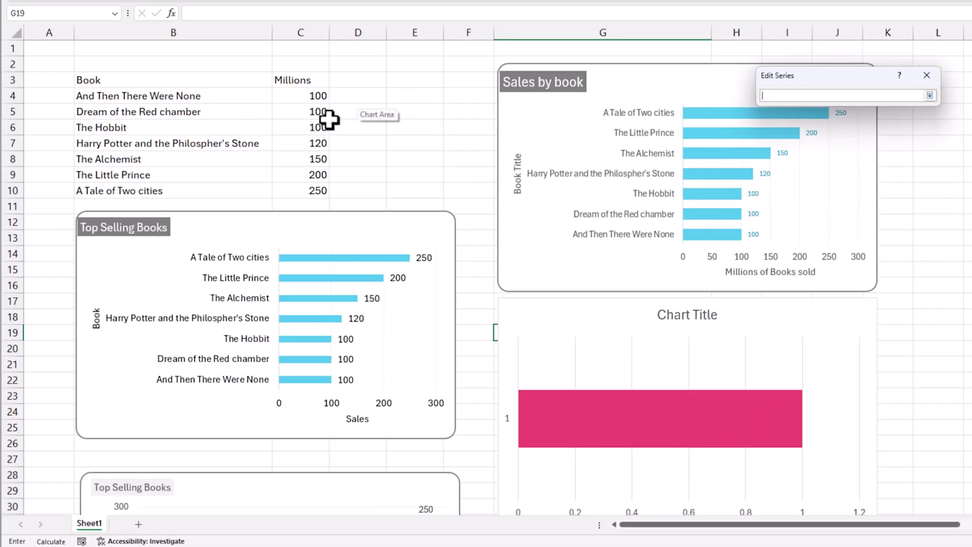
click(930, 95)
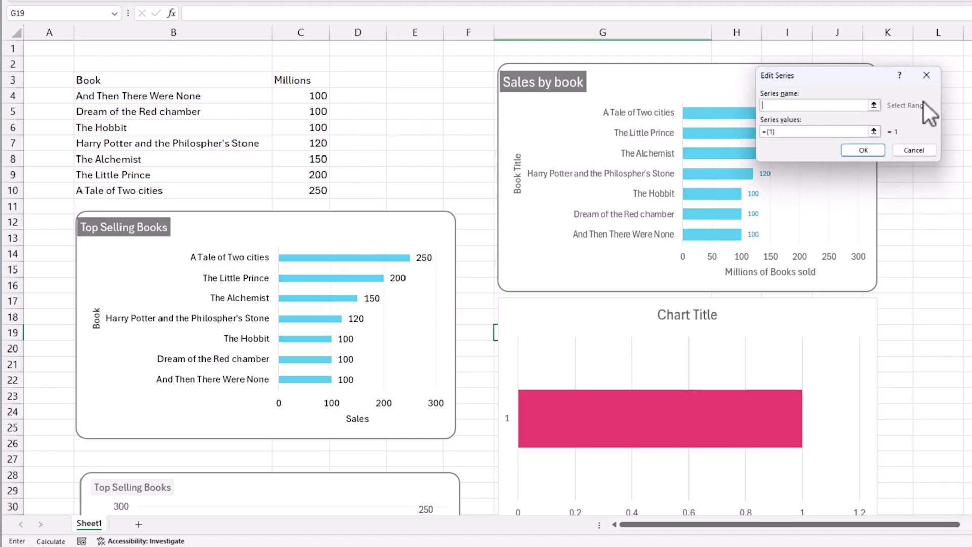
click(912, 149)
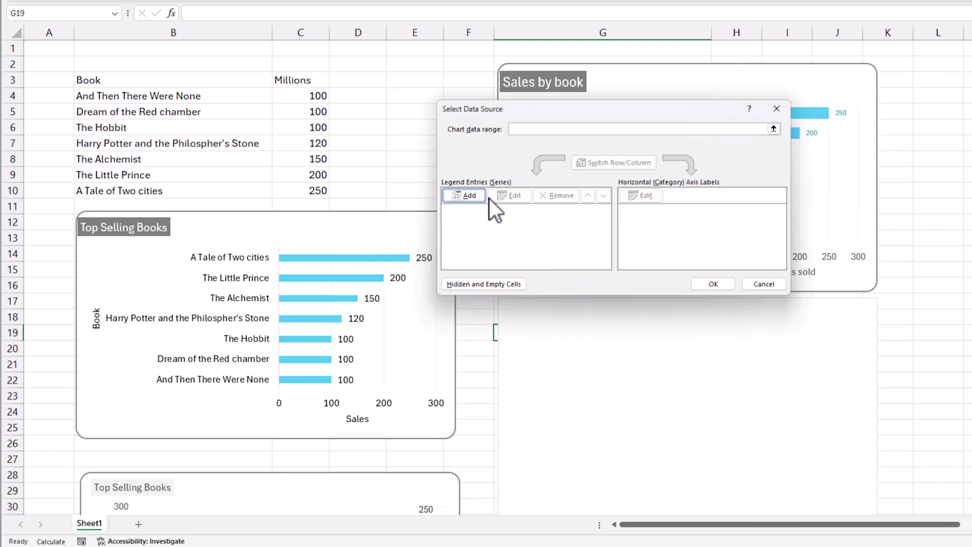
Step: Add a data series to the empty chart, taking its name from cell C3 and its values from C4:C10
click(472, 196)
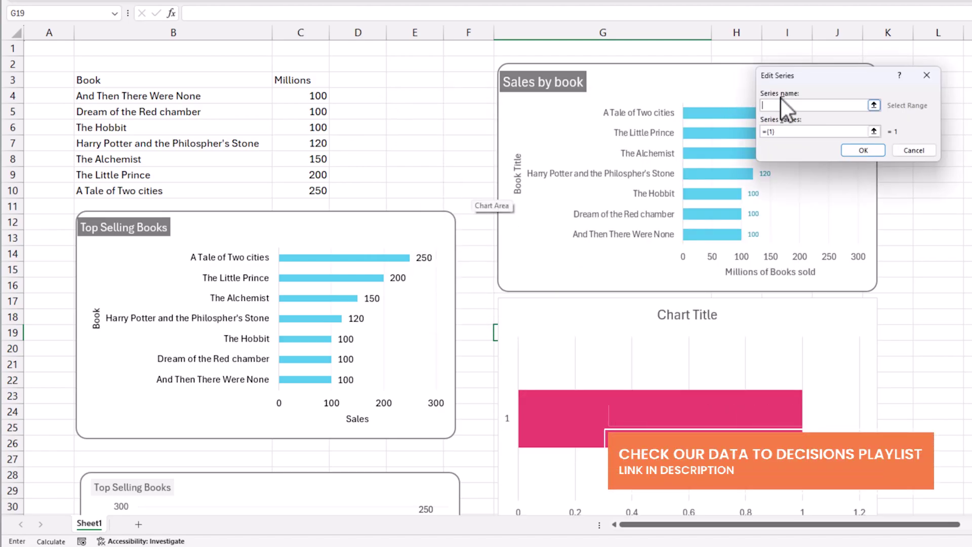
click(309, 80)
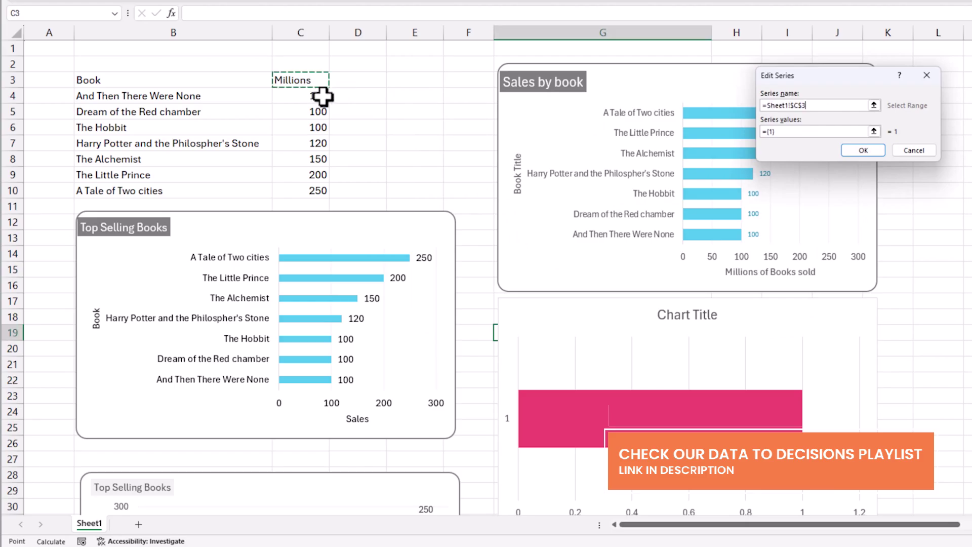
drag(800, 132, 730, 129)
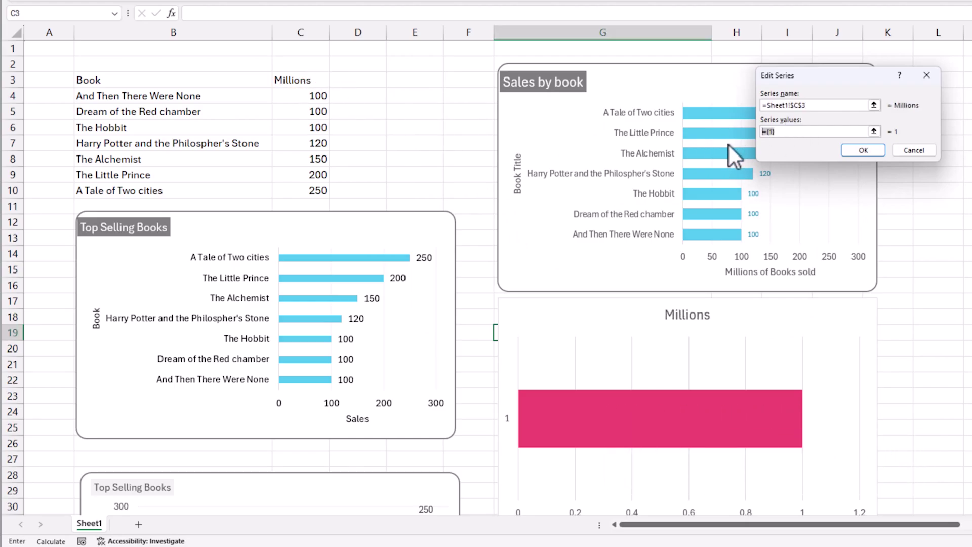
key(BackSpace)
drag(295, 95, 317, 190)
click(863, 151)
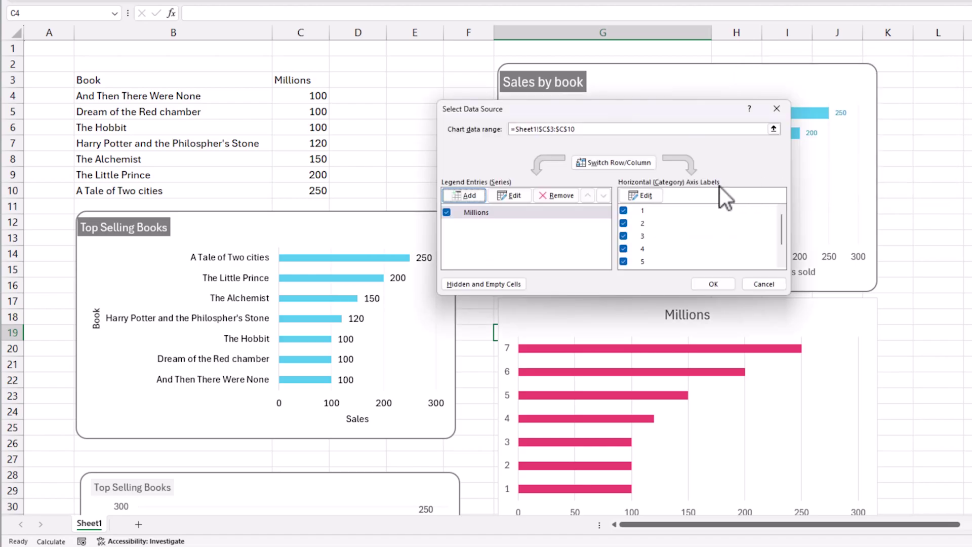
Step: Set the chart's category axis labels to the book titles in B4:B10 and apply the data source
click(644, 195)
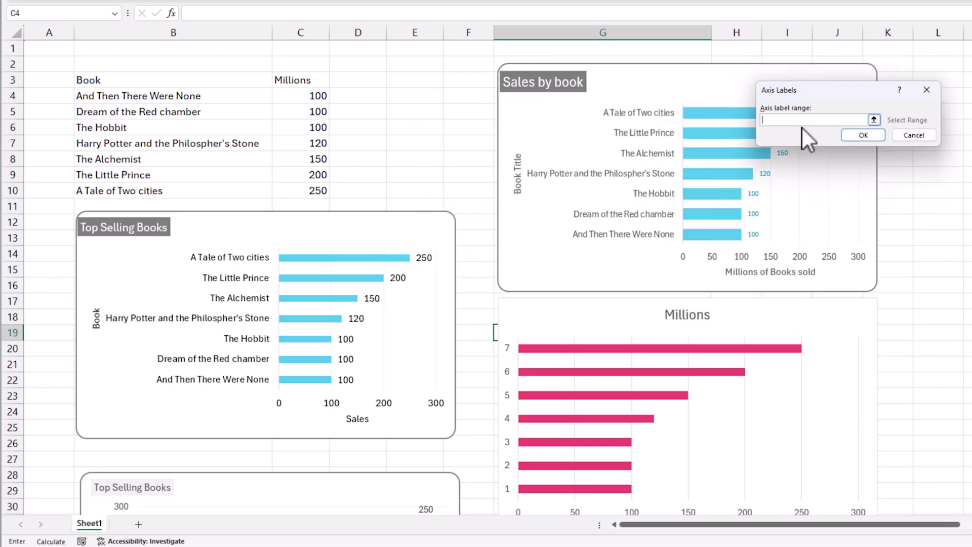
drag(250, 103, 239, 187)
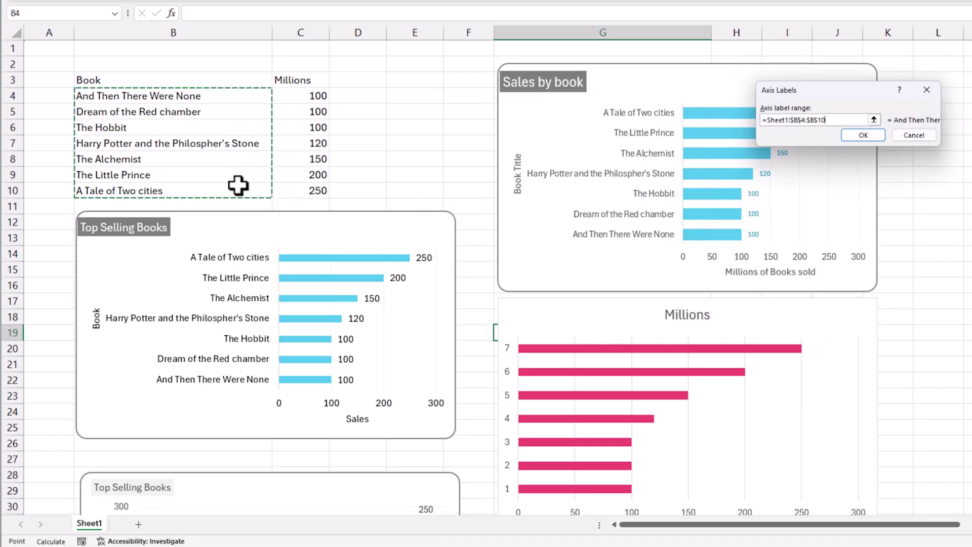
click(864, 136)
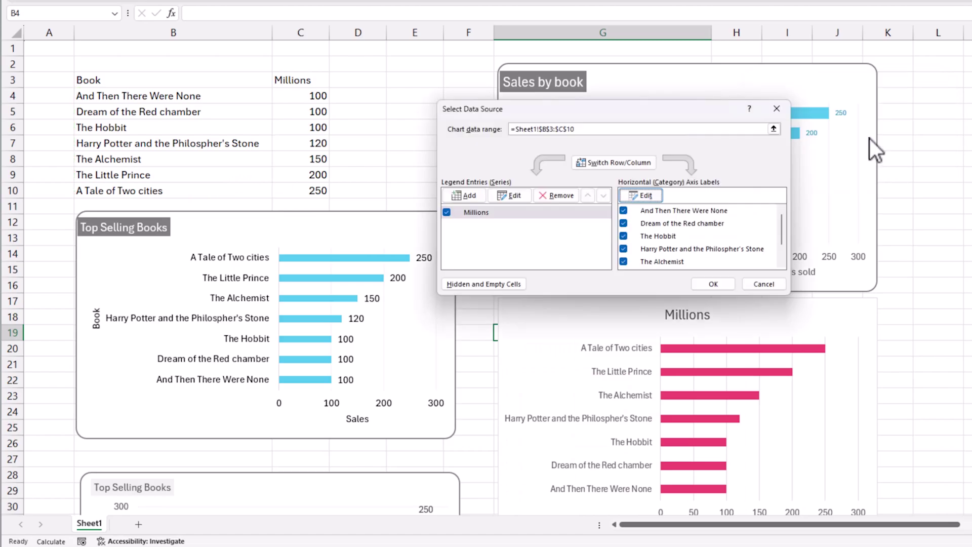
click(711, 284)
Step: Reopen the new chart's data source selection and view the settings for adding another series, without adding one
scroll(822, 376, down, 2)
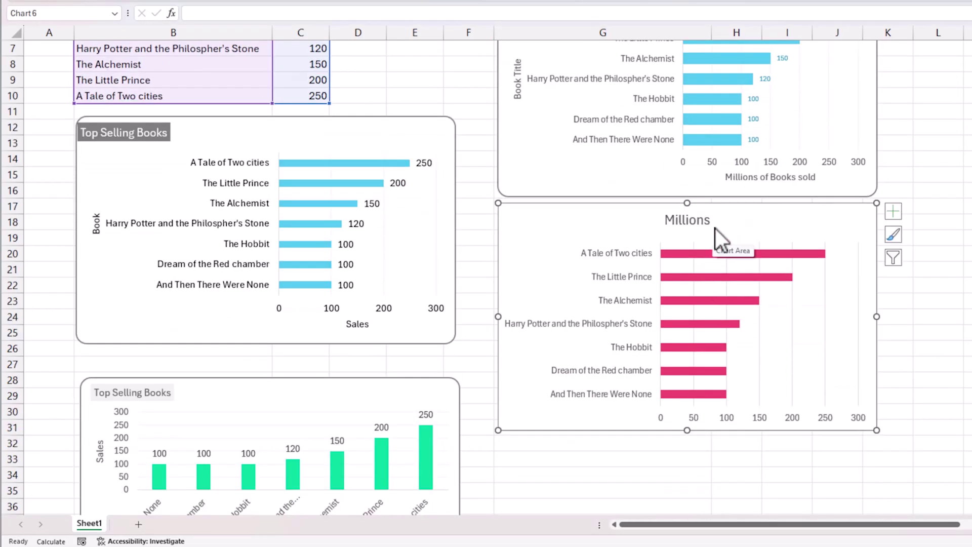
scroll(722, 250, up, 1)
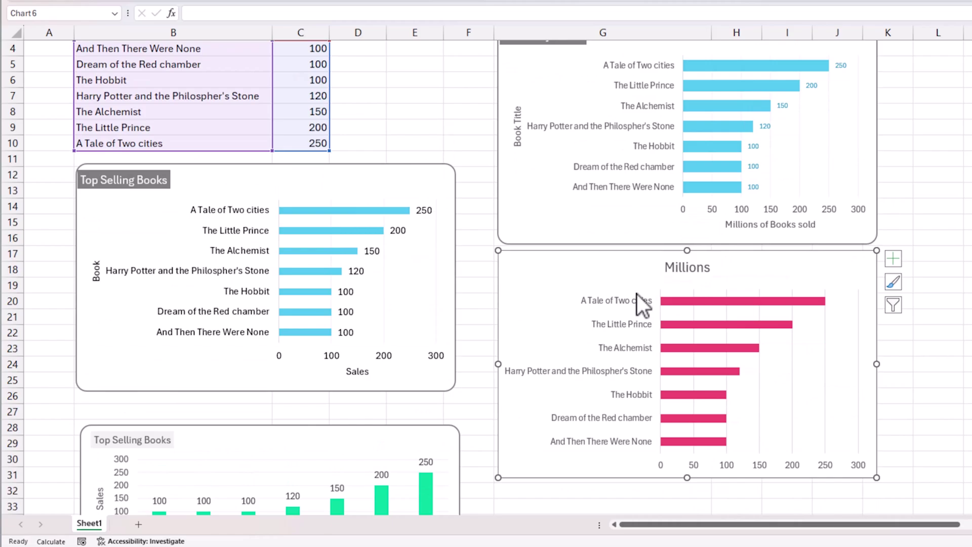
right_click(609, 279)
click(666, 91)
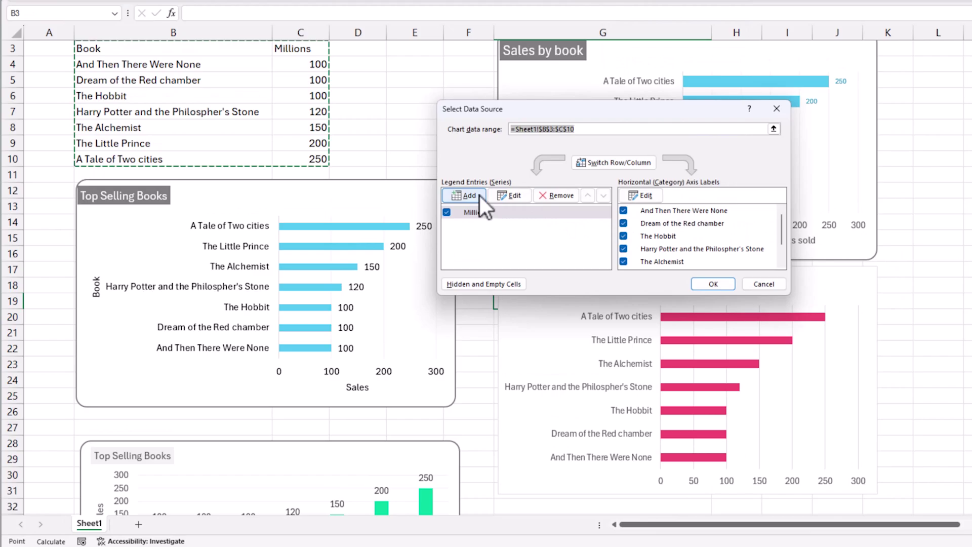
click(464, 196)
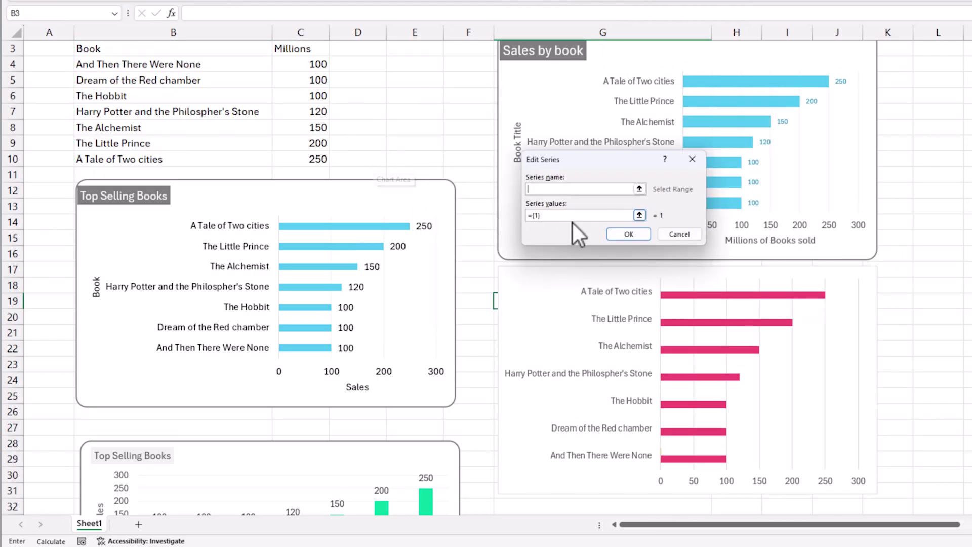
click(678, 234)
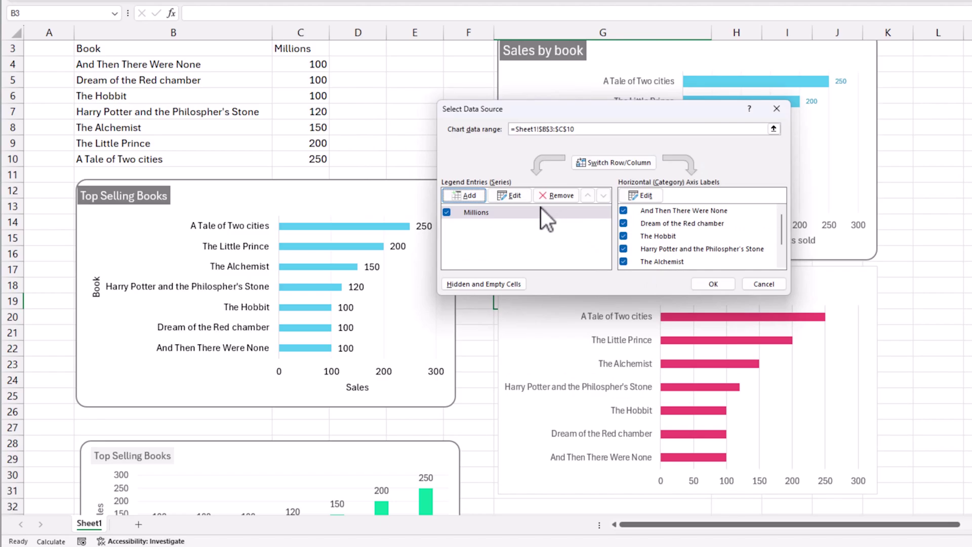